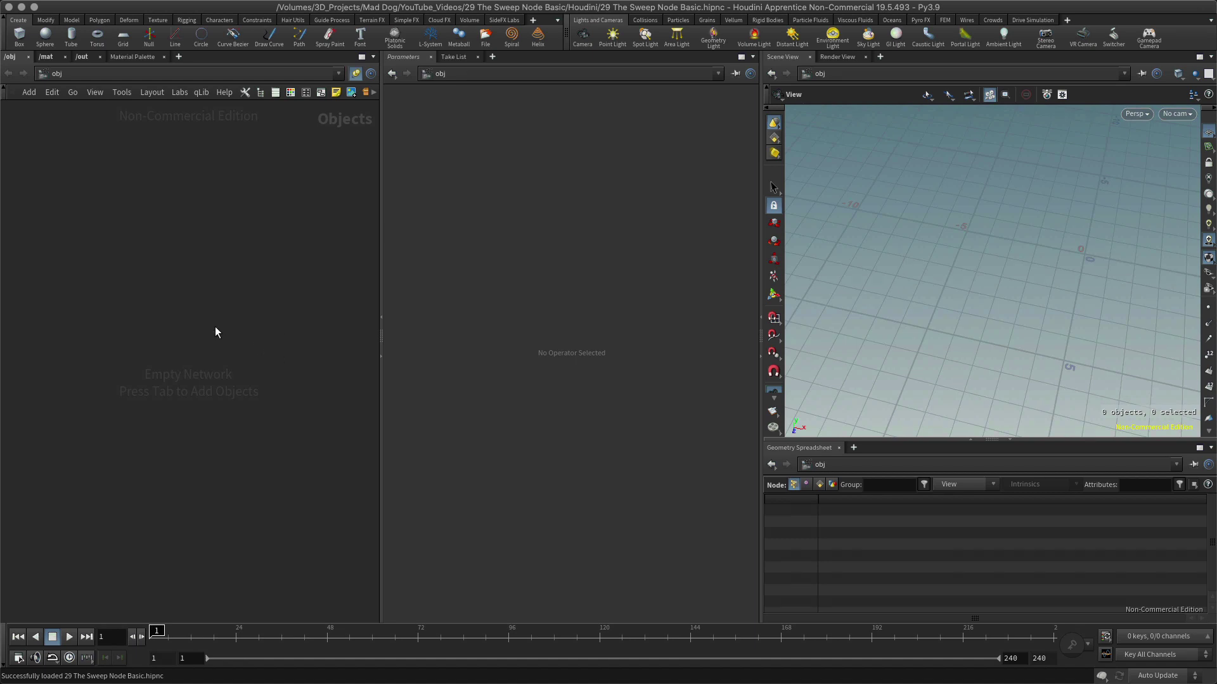
- Create a Geometry object named geo1 and dive inside it
{"action": "key", "text": "Tab"}
{"action": "type", "text": "geo"}
{"action": "key", "text": "Return"}
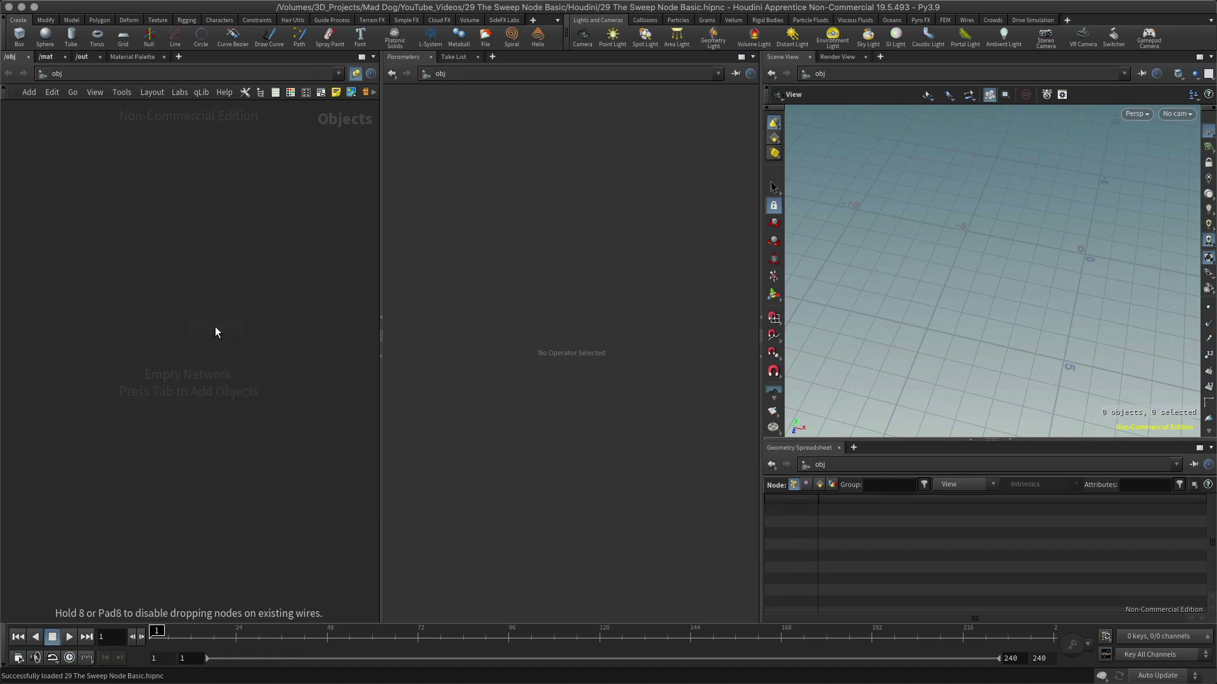
{"action": "left_click", "coordinate": [216, 329]}
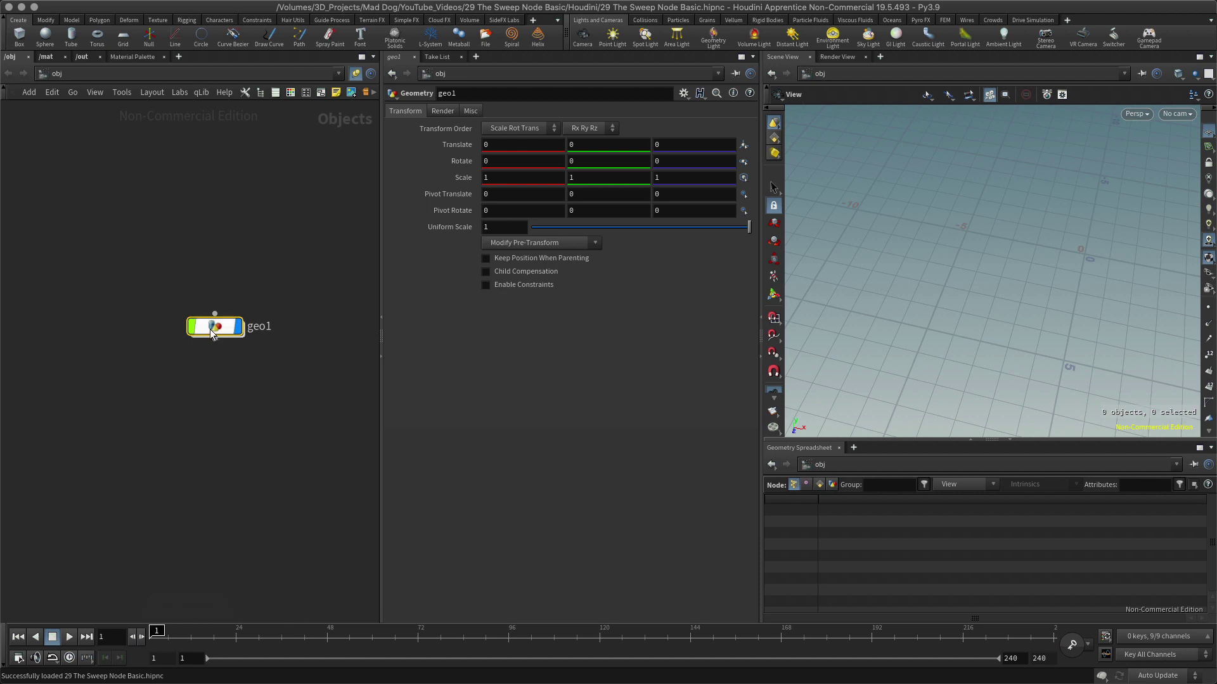
{"action": "double_click", "coordinate": [215, 328]}
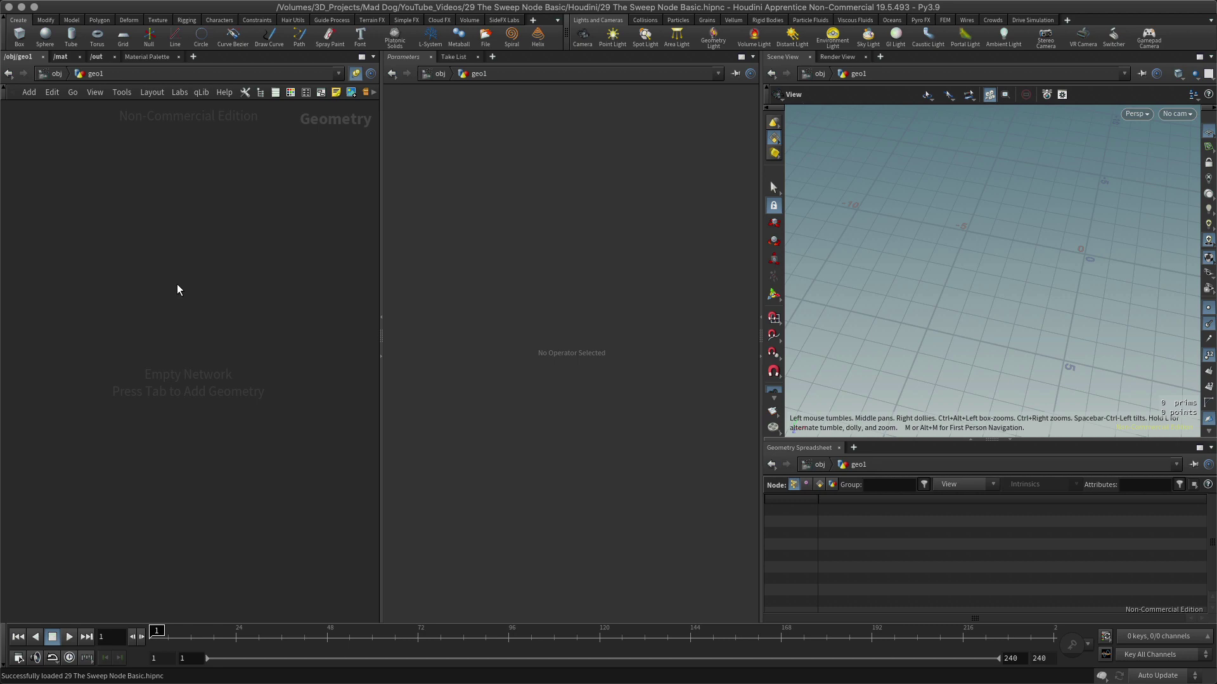
- Add an empty Add node, add1, inside geo1
{"action": "key", "text": "Tab"}
{"action": "type", "text": "add"}
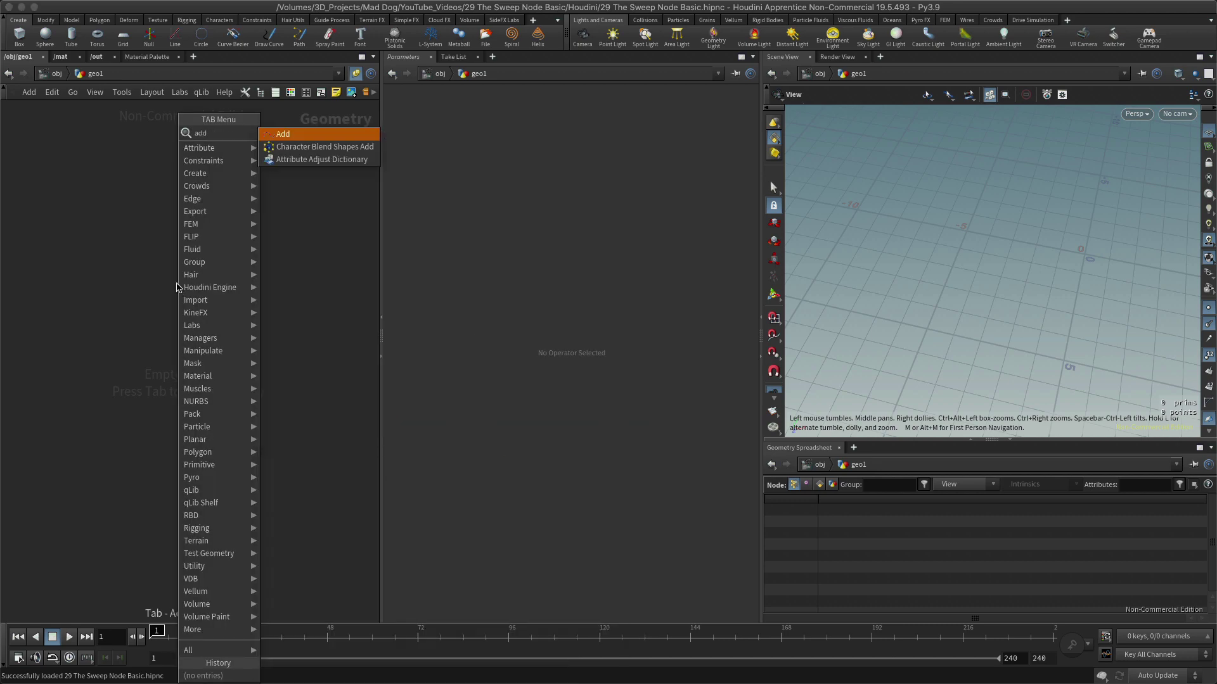
{"action": "key", "text": "Return"}
{"action": "left_click", "coordinate": [177, 289]}
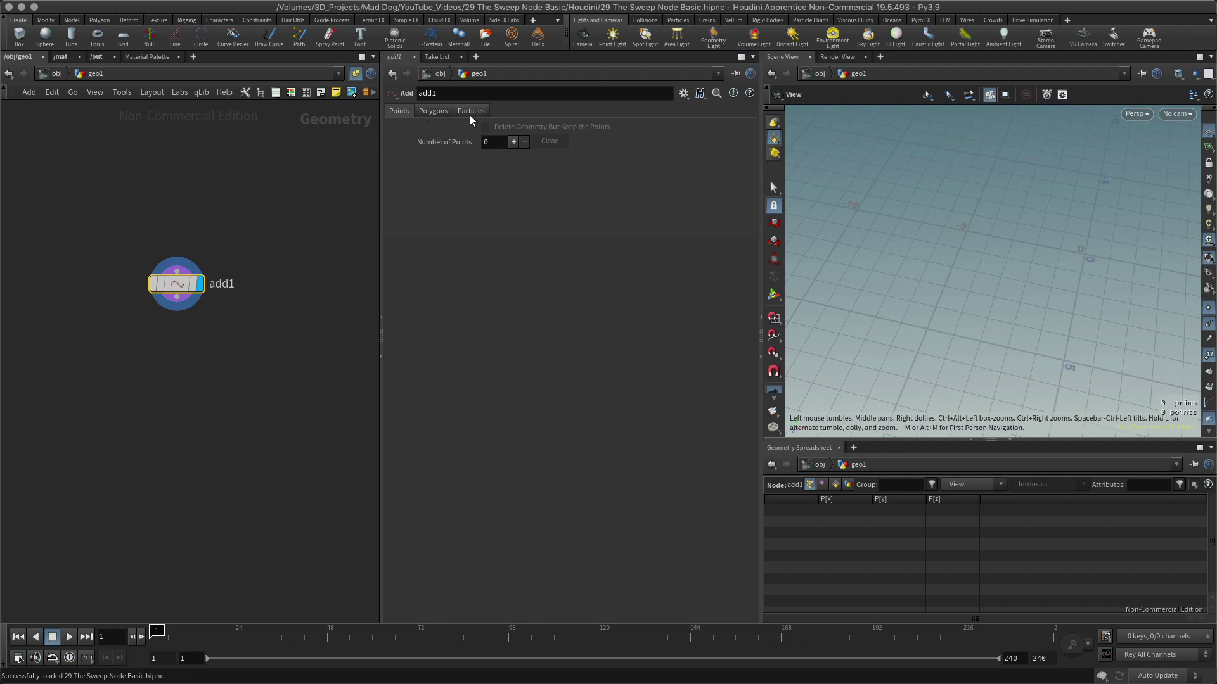
- Give add1 two points, leaving Point 0 at the origin and setting Point 1's X to -10
{"action": "left_click", "coordinate": [440, 112]}
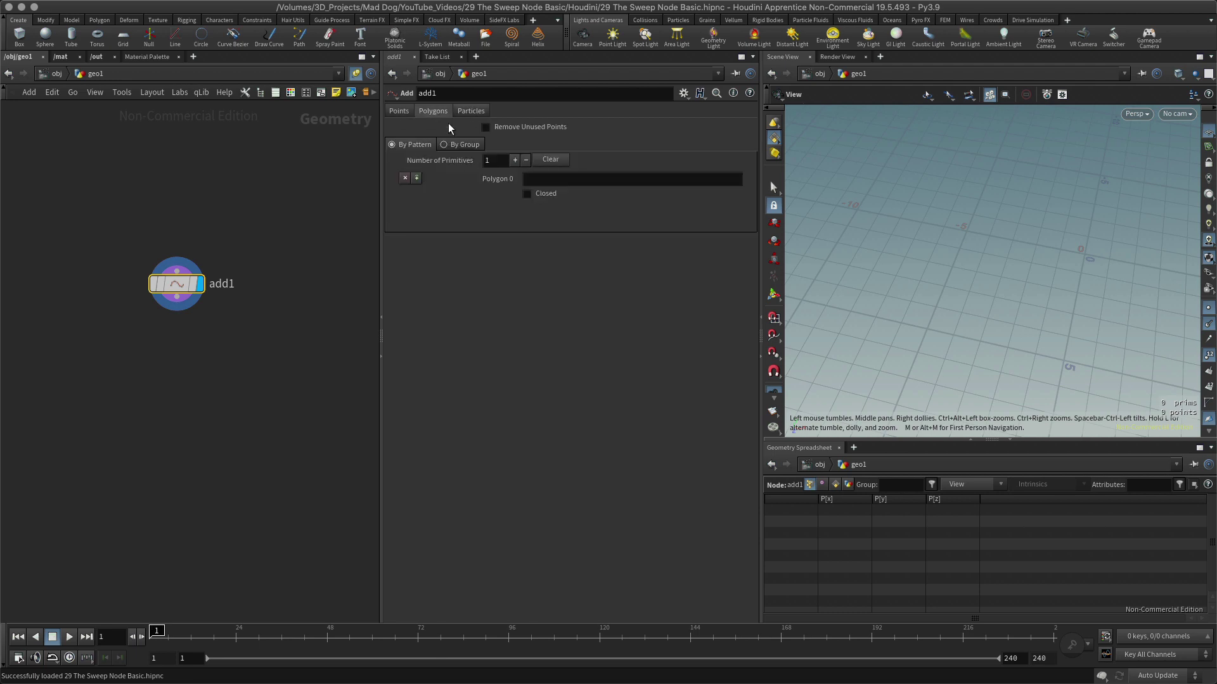
{"action": "left_click", "coordinate": [398, 111]}
{"action": "left_click", "coordinate": [514, 141]}
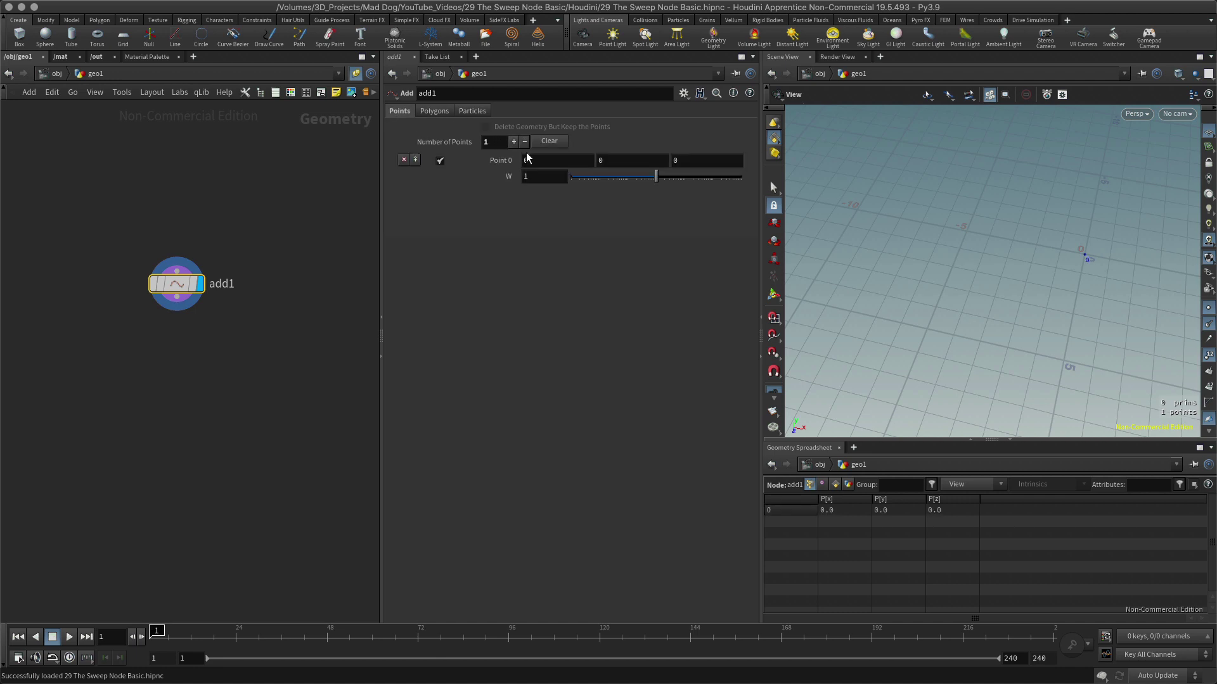
{"action": "left_click", "coordinate": [513, 141]}
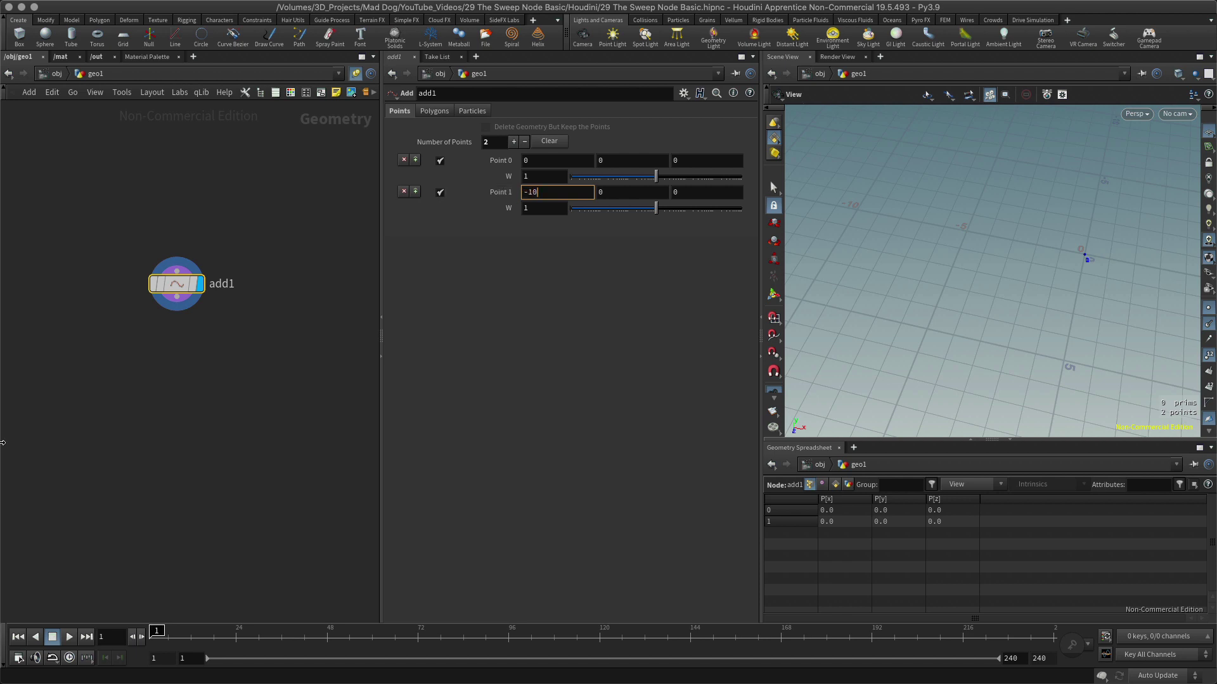
{"action": "key", "text": "Return"}
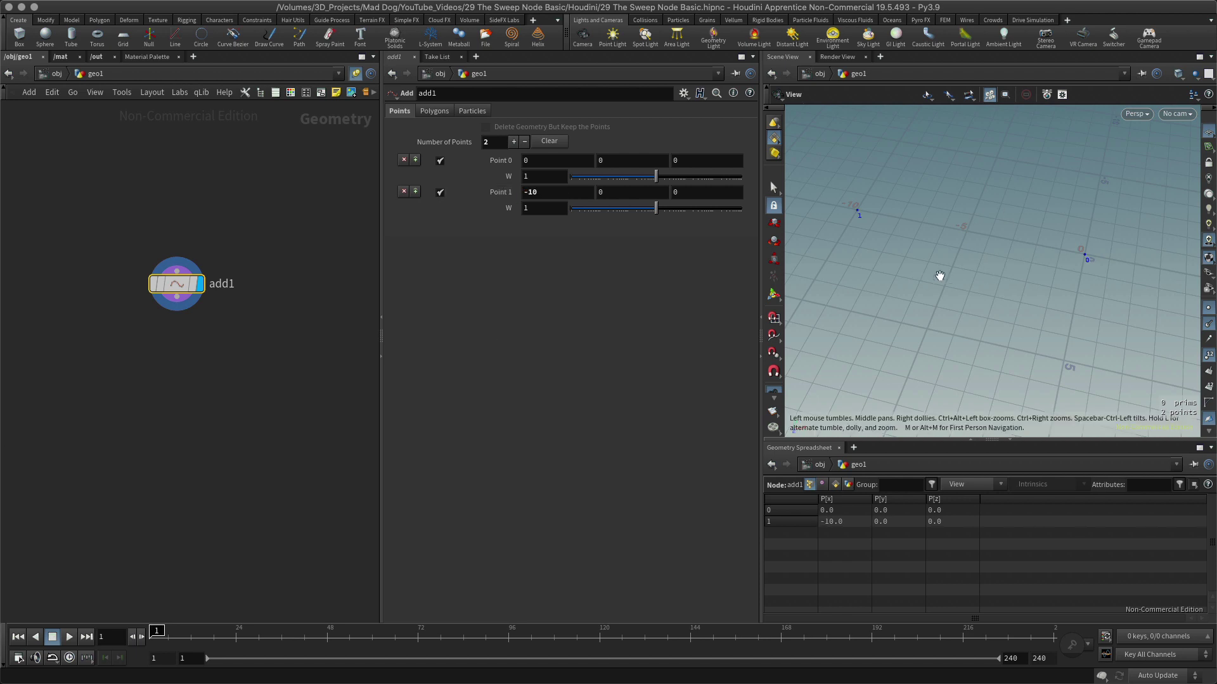
{"action": "left_click_drag", "start_coordinate": [937, 272], "coordinate": [963, 266]}
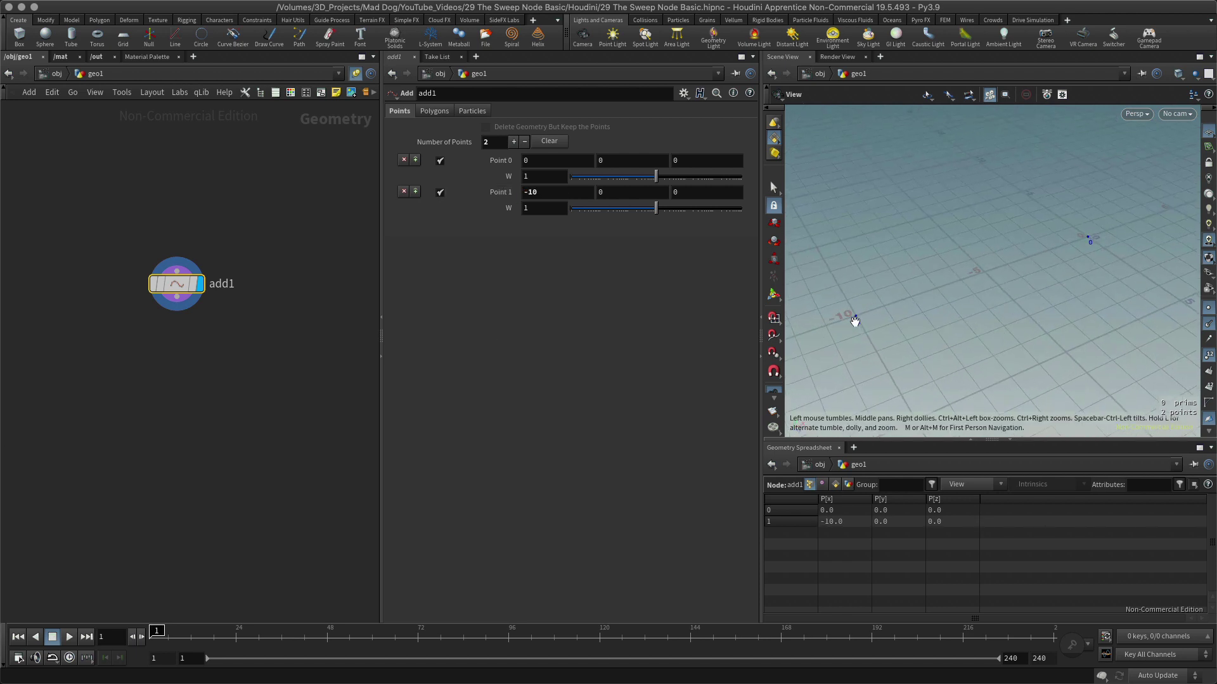
- Create a second Add node, add2, below add1 and make it the displayed node
{"action": "left_click", "coordinate": [171, 364]}
{"action": "key", "text": "Tab"}
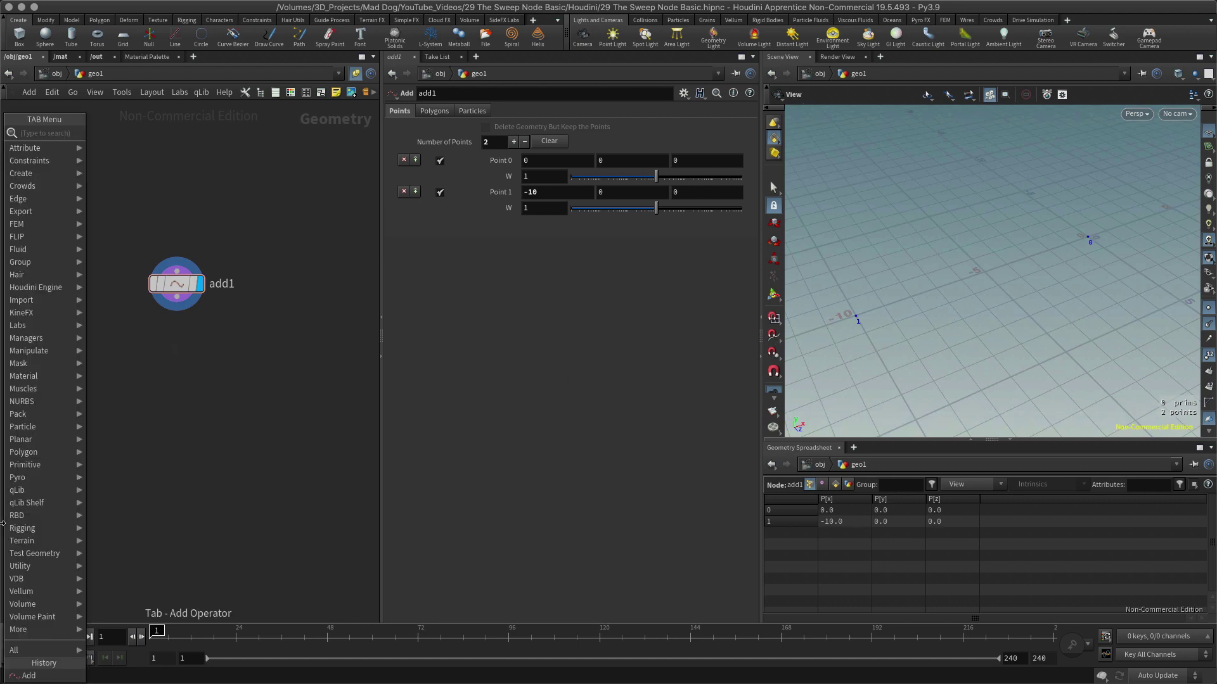
{"action": "type", "text": "add"}
{"action": "key", "text": "Return"}
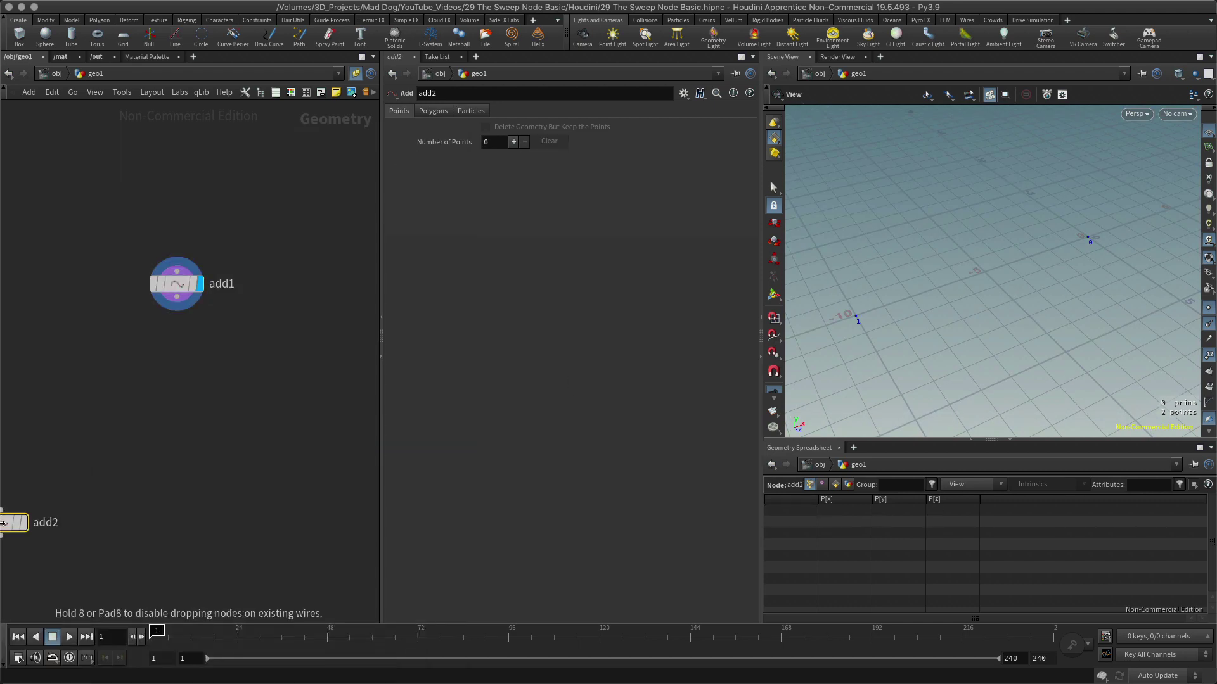
{"action": "left_click_drag", "start_coordinate": [3, 524], "coordinate": [192, 351]}
{"action": "left_click", "coordinate": [197, 350]}
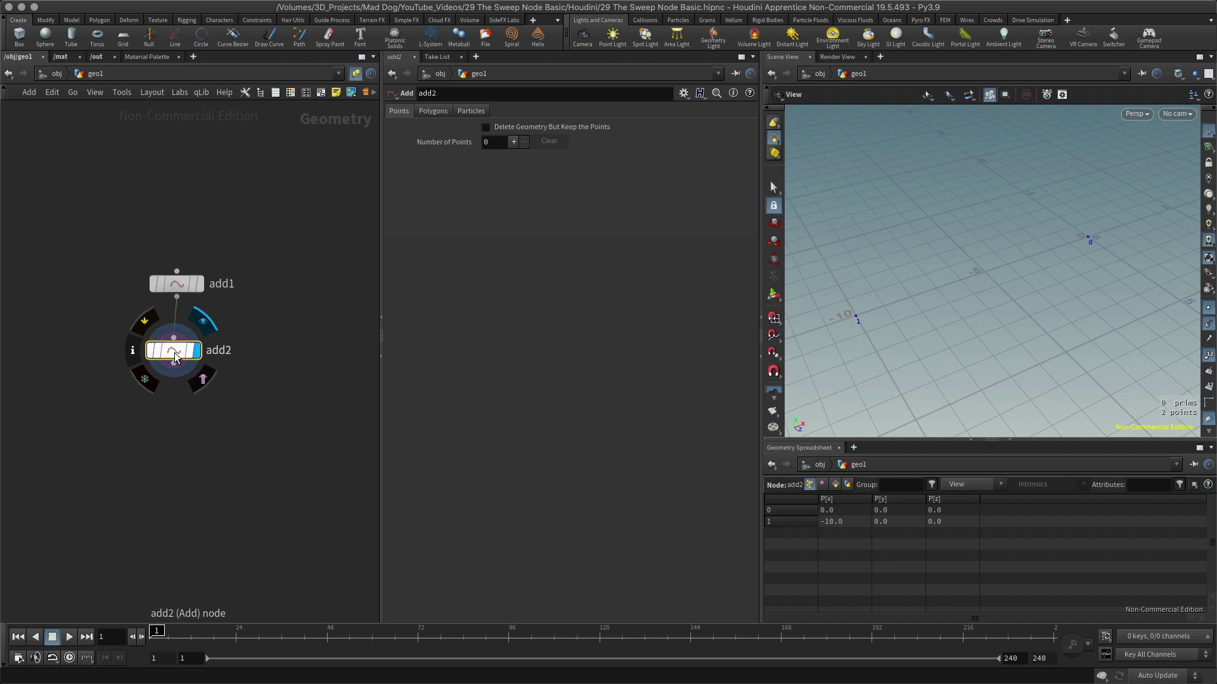
- Set add2's Polygons to By Group so the two points form one line, then shift both nodes left
{"action": "left_click", "coordinate": [432, 111]}
{"action": "left_click", "coordinate": [458, 144]}
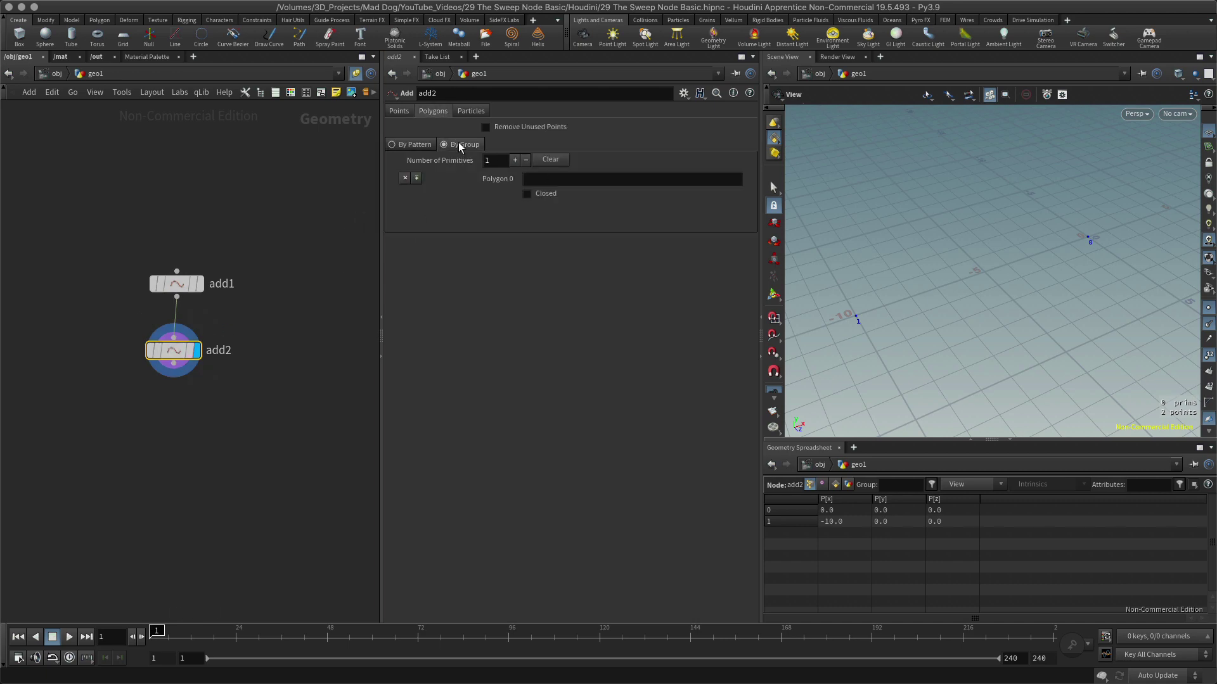
{"action": "left_click_drag", "start_coordinate": [957, 302], "coordinate": [969, 277]}
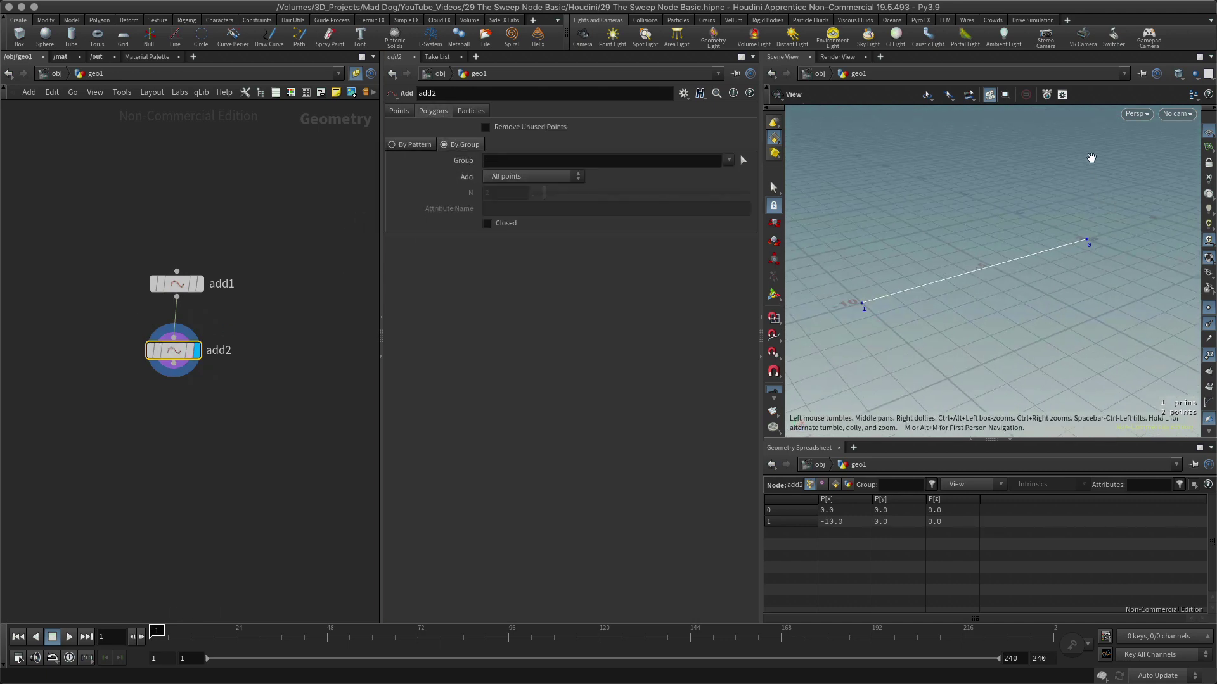
{"action": "left_click_drag", "start_coordinate": [1054, 251], "coordinate": [955, 304]}
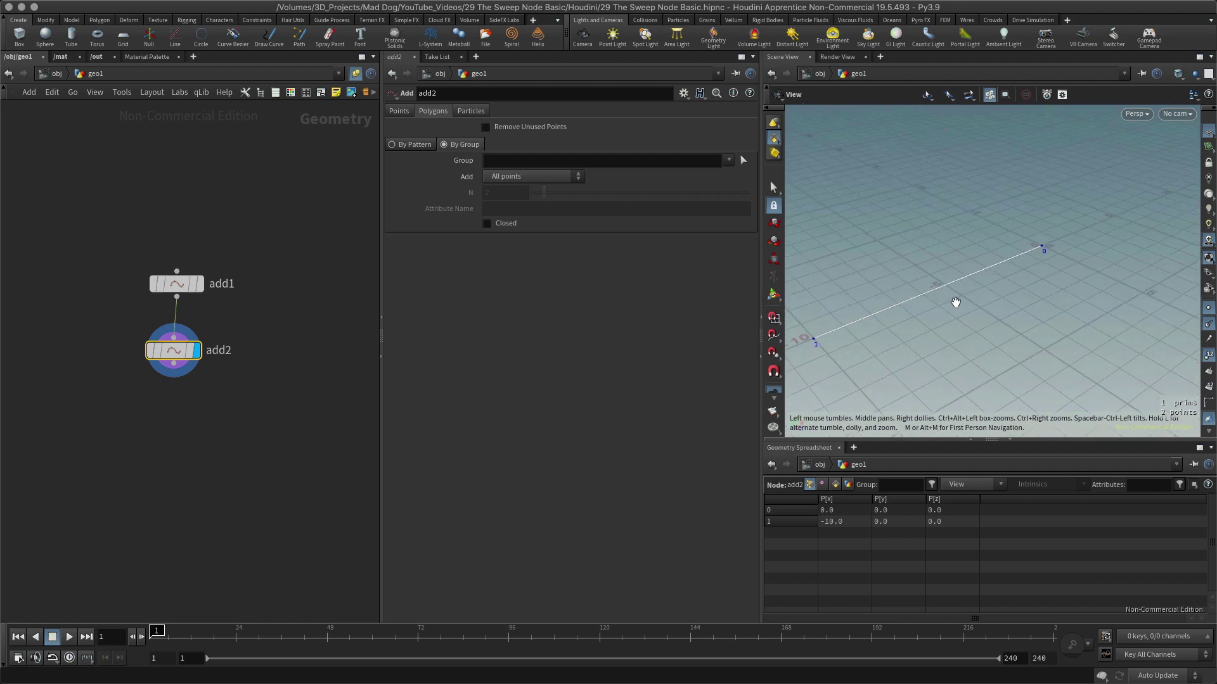
{"action": "left_click_drag", "start_coordinate": [67, 237], "coordinate": [256, 372]}
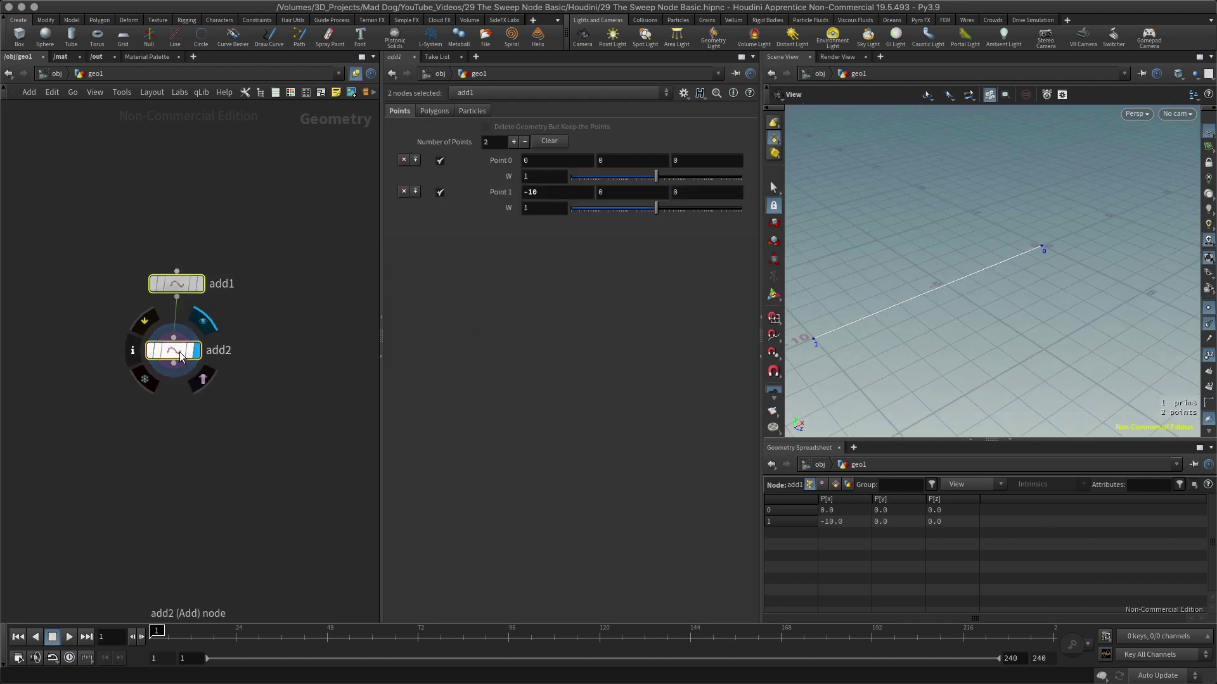
{"action": "left_click_drag", "start_coordinate": [173, 349], "coordinate": [123, 352]}
{"action": "left_click", "coordinate": [181, 334]}
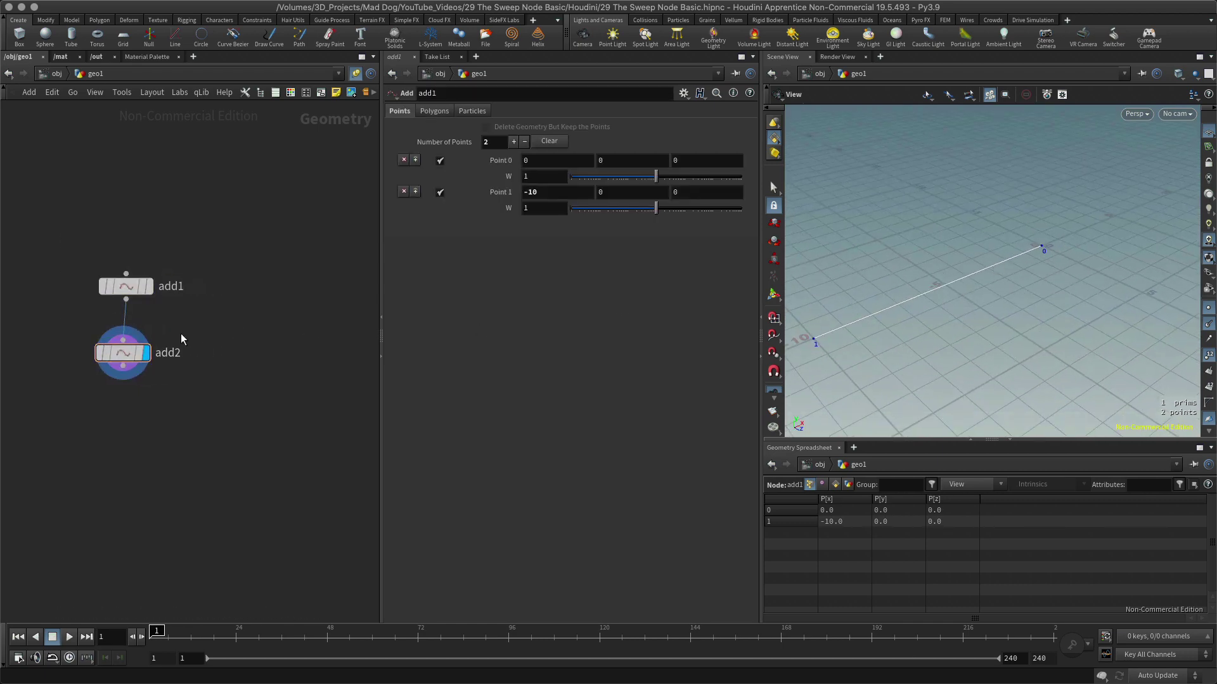
- Add a 12-division Circle node, circle1, beside the add nodes and turn it toward the camera
{"action": "key", "text": "Tab"}
{"action": "type", "text": "ci"}
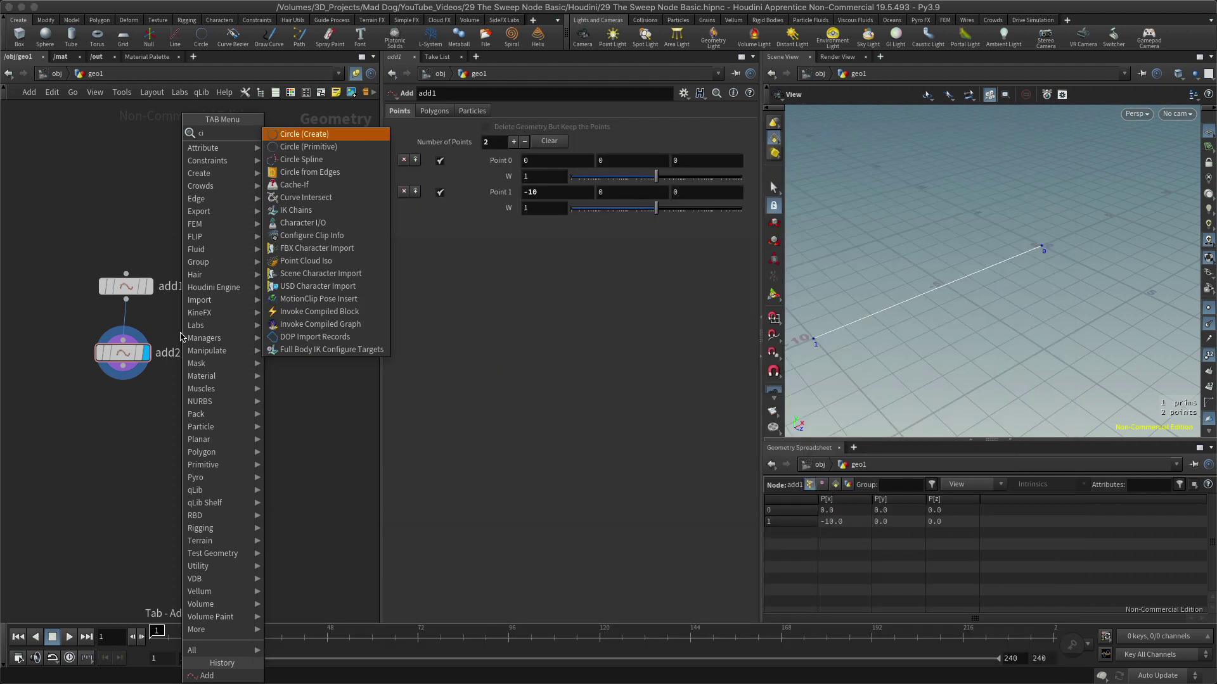
{"action": "key", "text": "Return"}
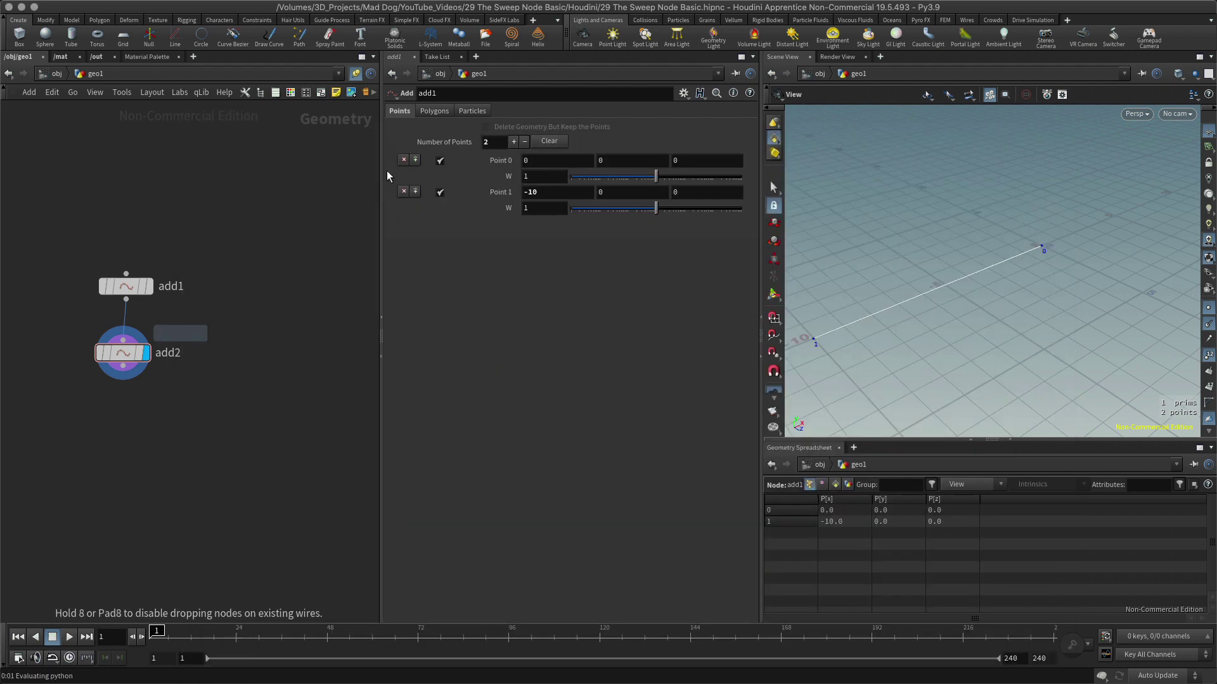
{"action": "left_click", "coordinate": [271, 282]}
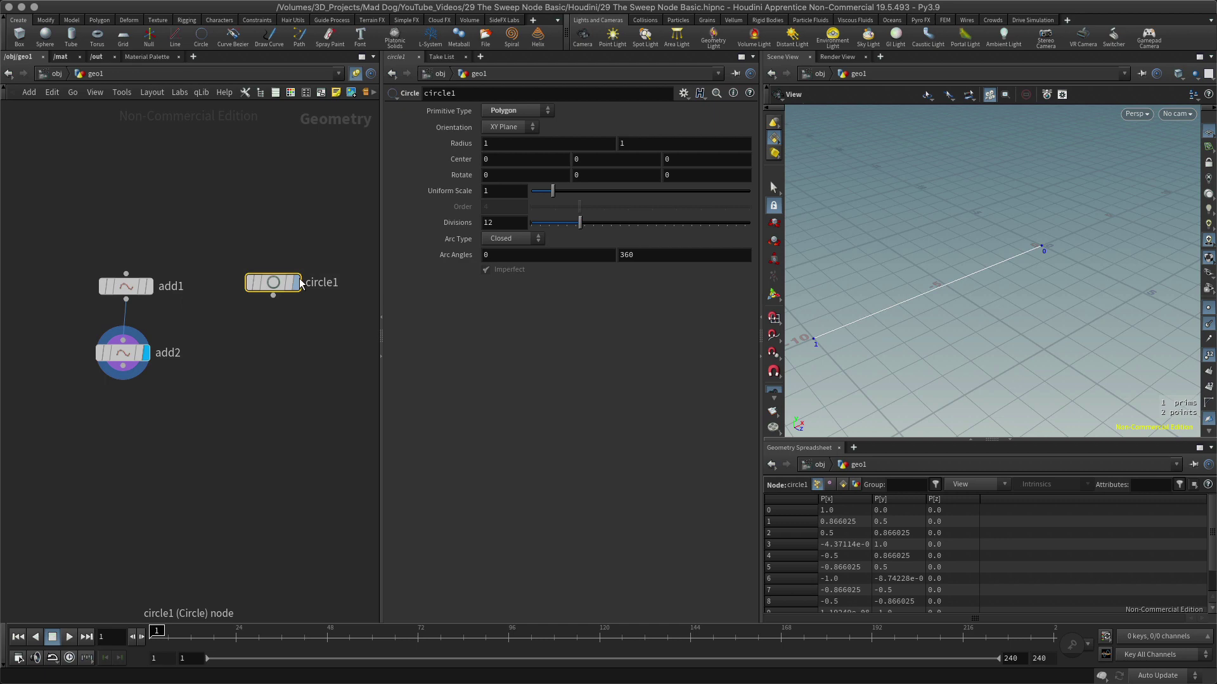
{"action": "mouse_move", "coordinate": [283, 290]}
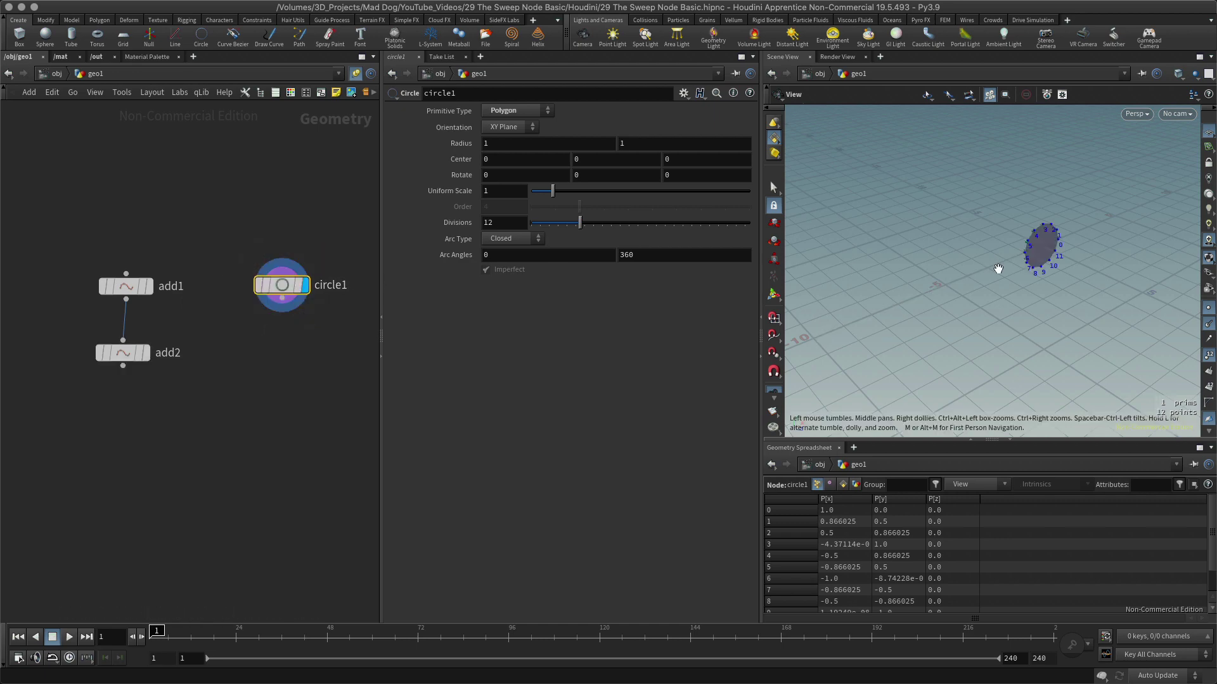
{"action": "left_click_drag", "start_coordinate": [1090, 267], "coordinate": [1079, 232]}
{"action": "left_click_drag", "start_coordinate": [1000, 268], "coordinate": [975, 241]}
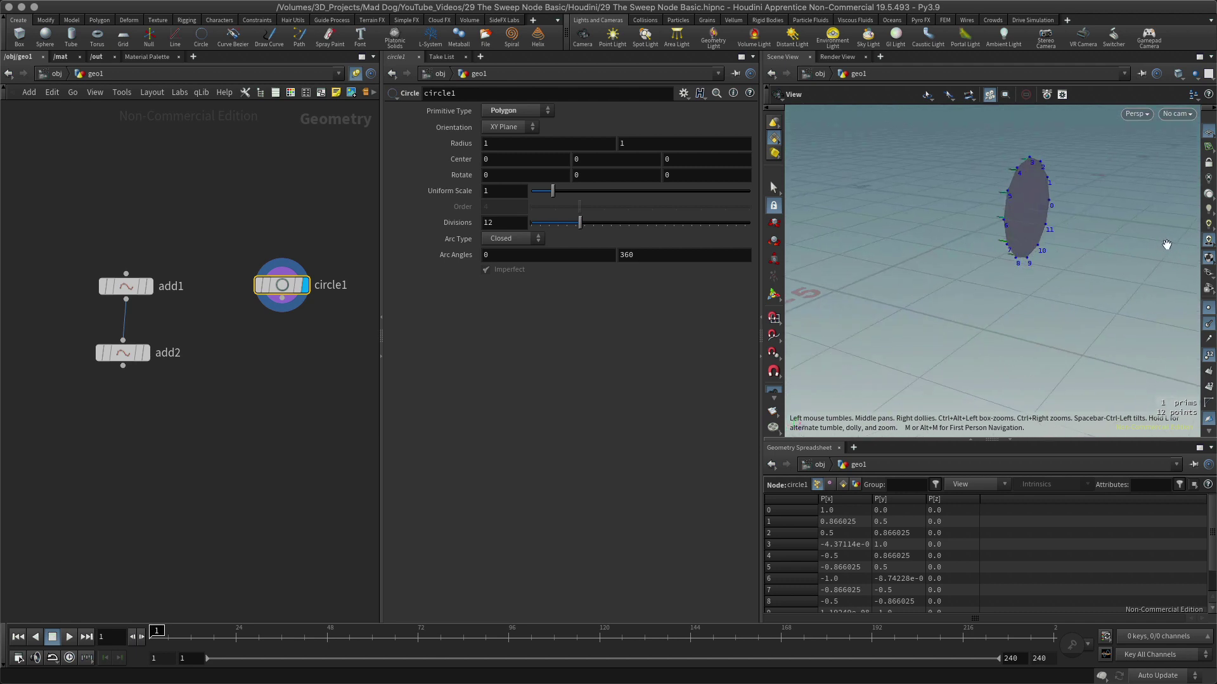
{"action": "left_click_drag", "start_coordinate": [1166, 245], "coordinate": [1087, 266]}
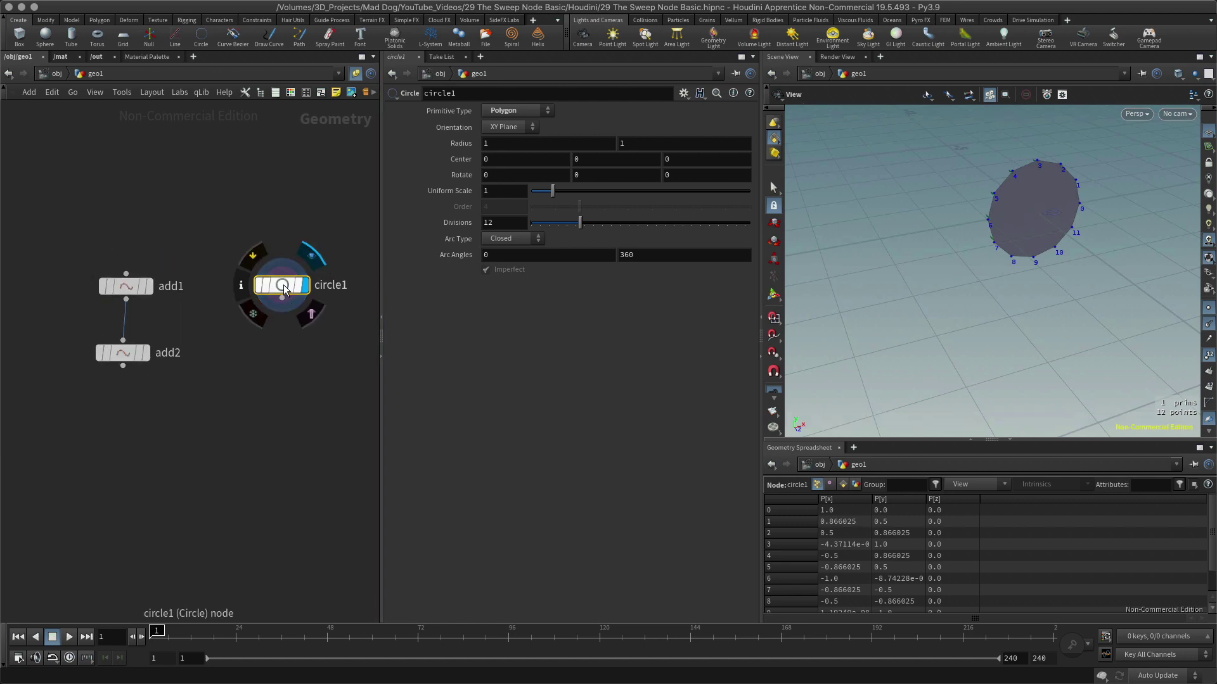
- Add transform1 below circle1 with Uniform Scale set to 0.23
{"action": "key", "text": "Tab"}
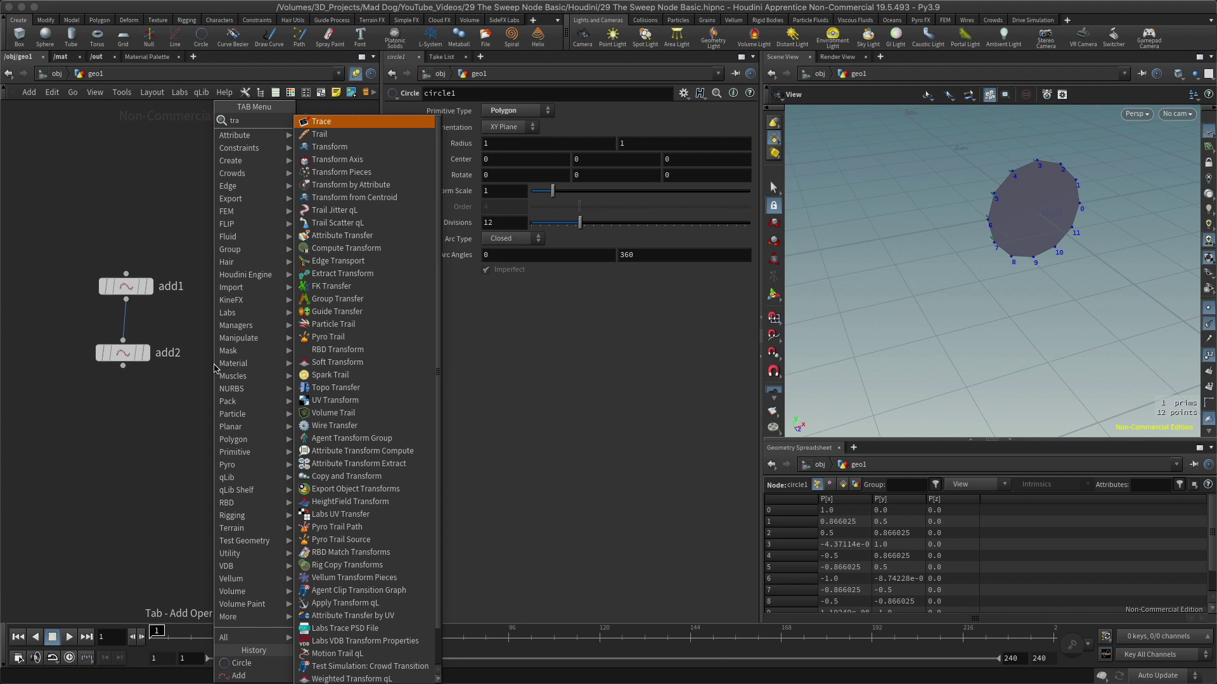
{"action": "left_click", "coordinate": [342, 149]}
{"action": "left_click", "coordinate": [299, 355]}
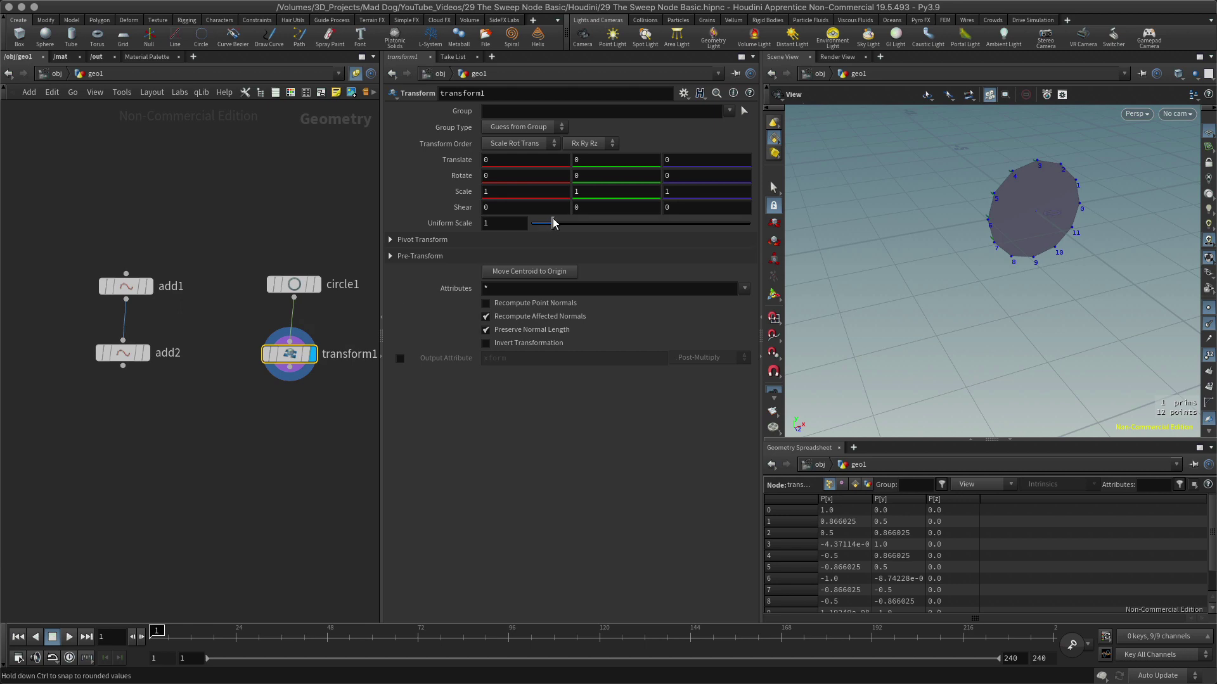
{"action": "left_click_drag", "start_coordinate": [552, 223], "coordinate": [536, 224]}
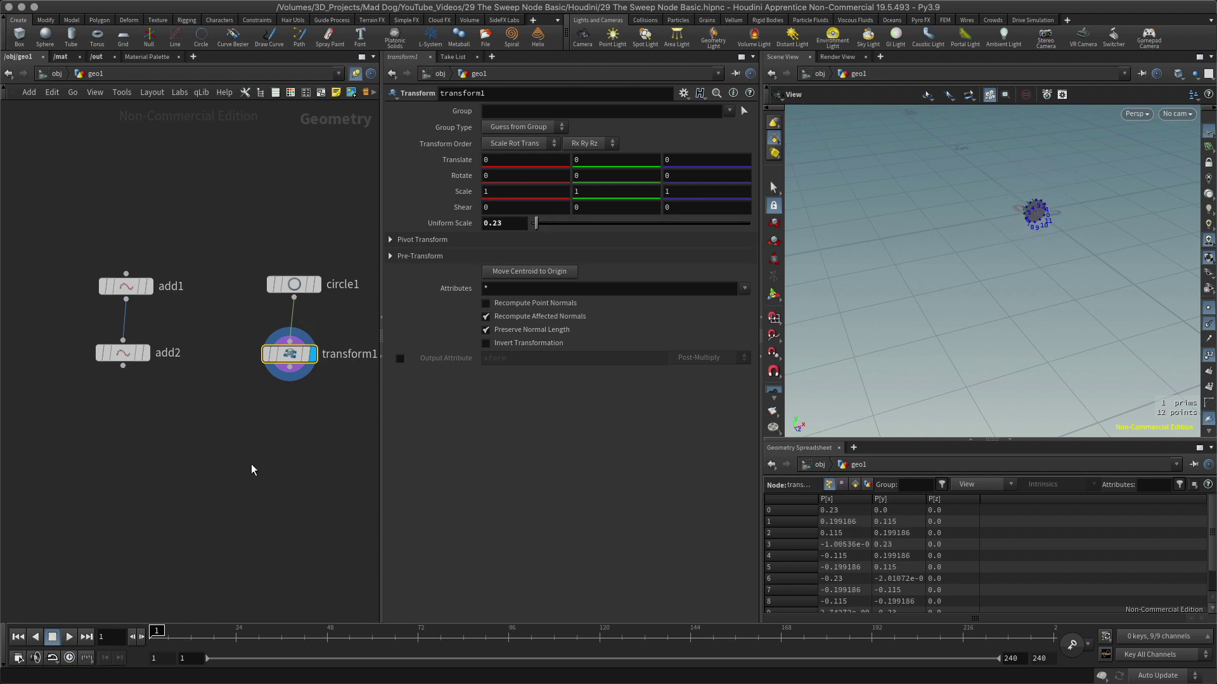
- Add a sweep1 Sweep node and wire add2's line into its Backbone Curves input
{"action": "key", "text": "Tab"}
{"action": "type", "text": "sw"}
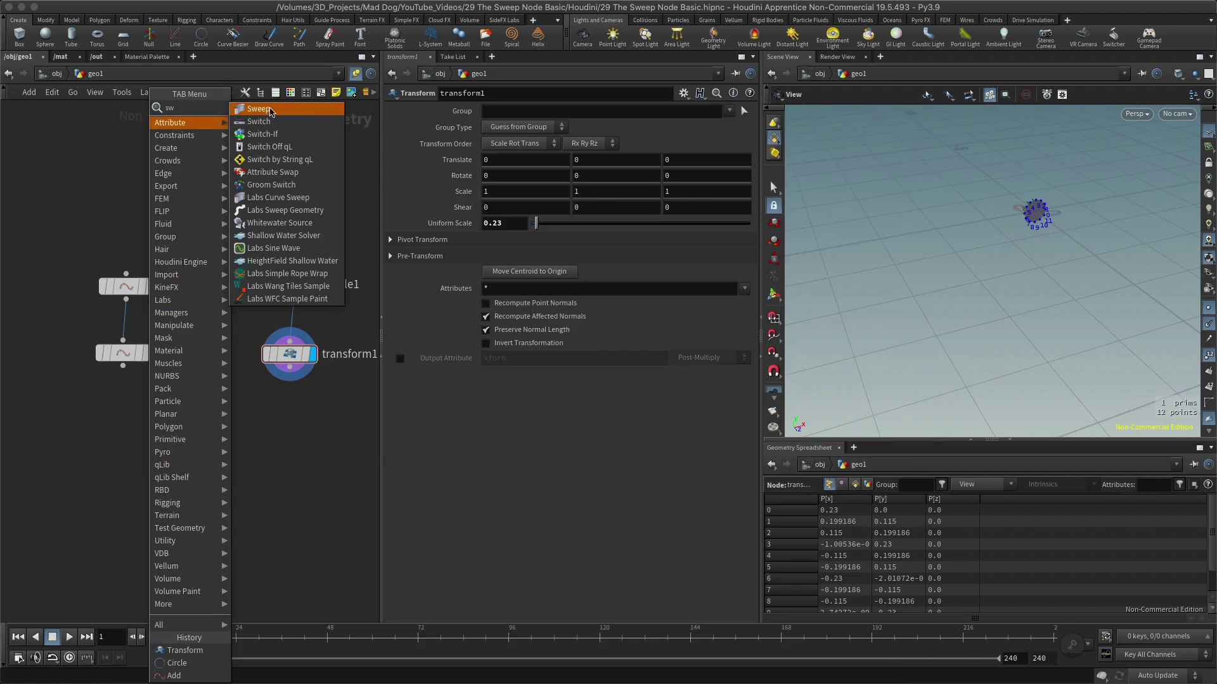
{"action": "left_click", "coordinate": [296, 110]}
{"action": "left_click", "coordinate": [199, 461]}
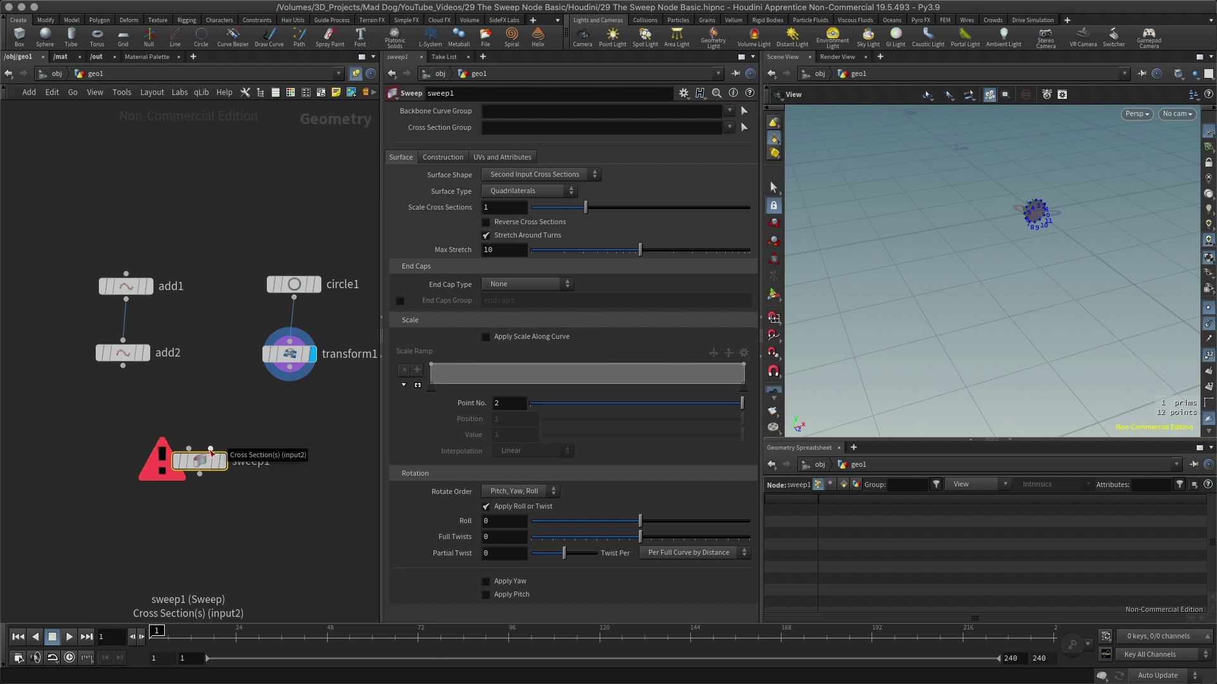
{"action": "mouse_move", "coordinate": [209, 462]}
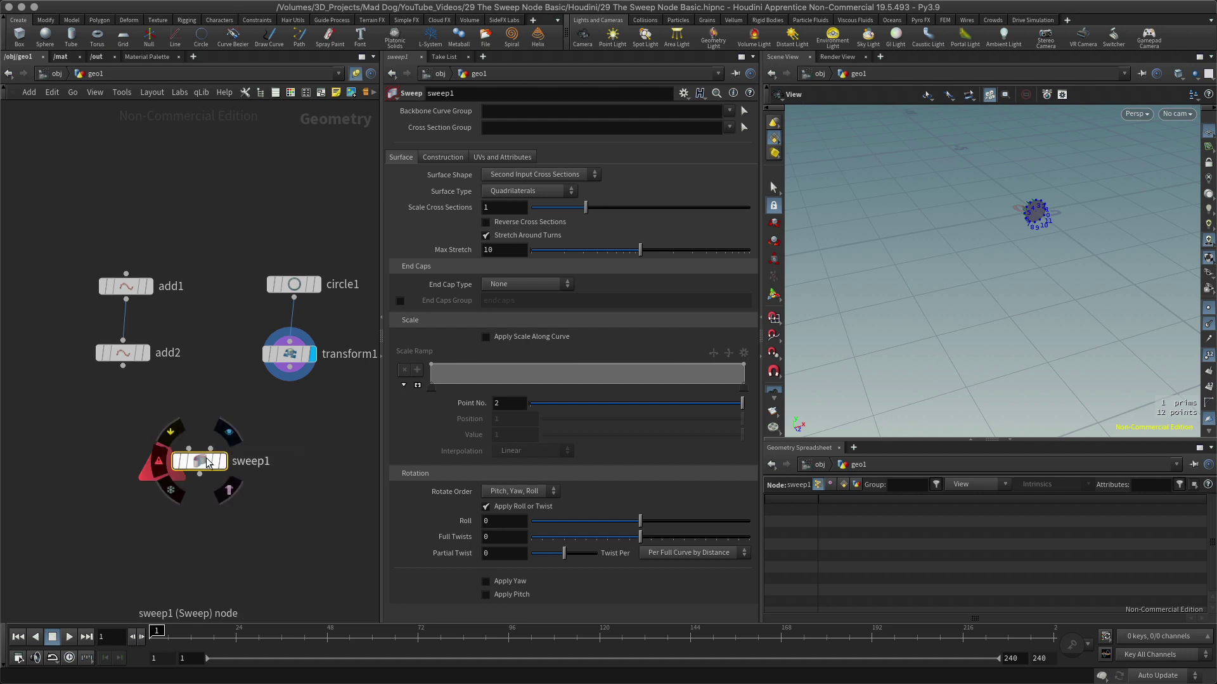
{"action": "left_click_drag", "start_coordinate": [208, 462], "coordinate": [209, 467]}
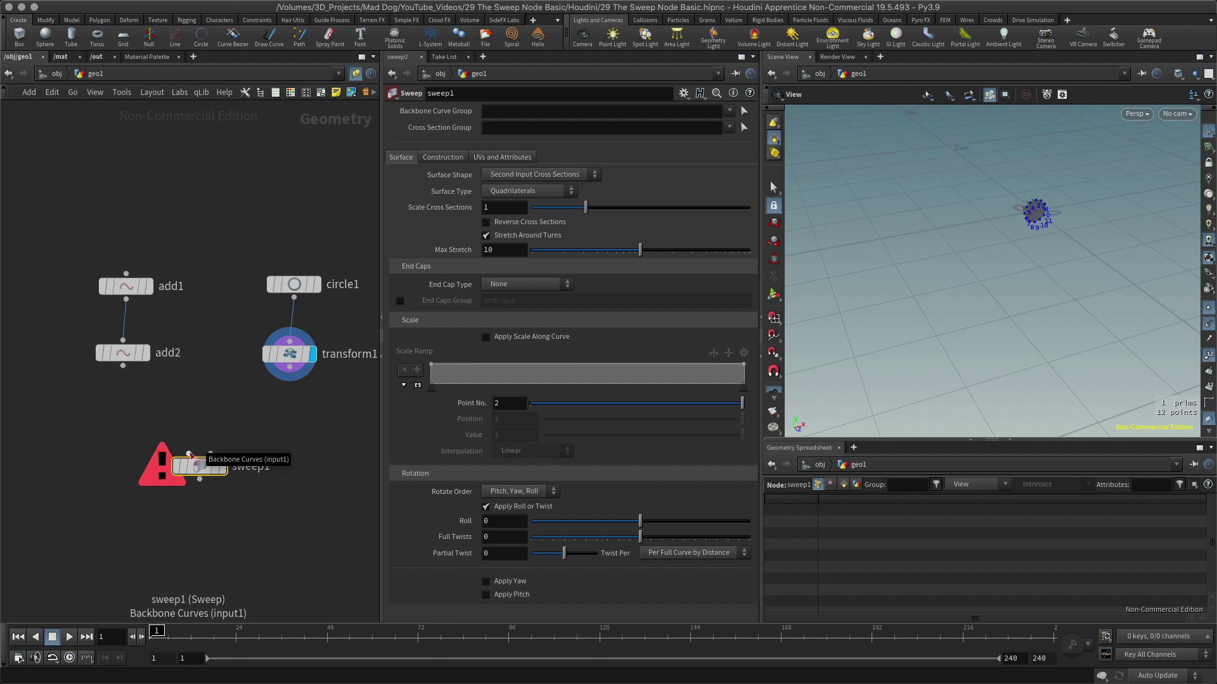
{"action": "left_click_drag", "start_coordinate": [190, 455], "coordinate": [122, 366]}
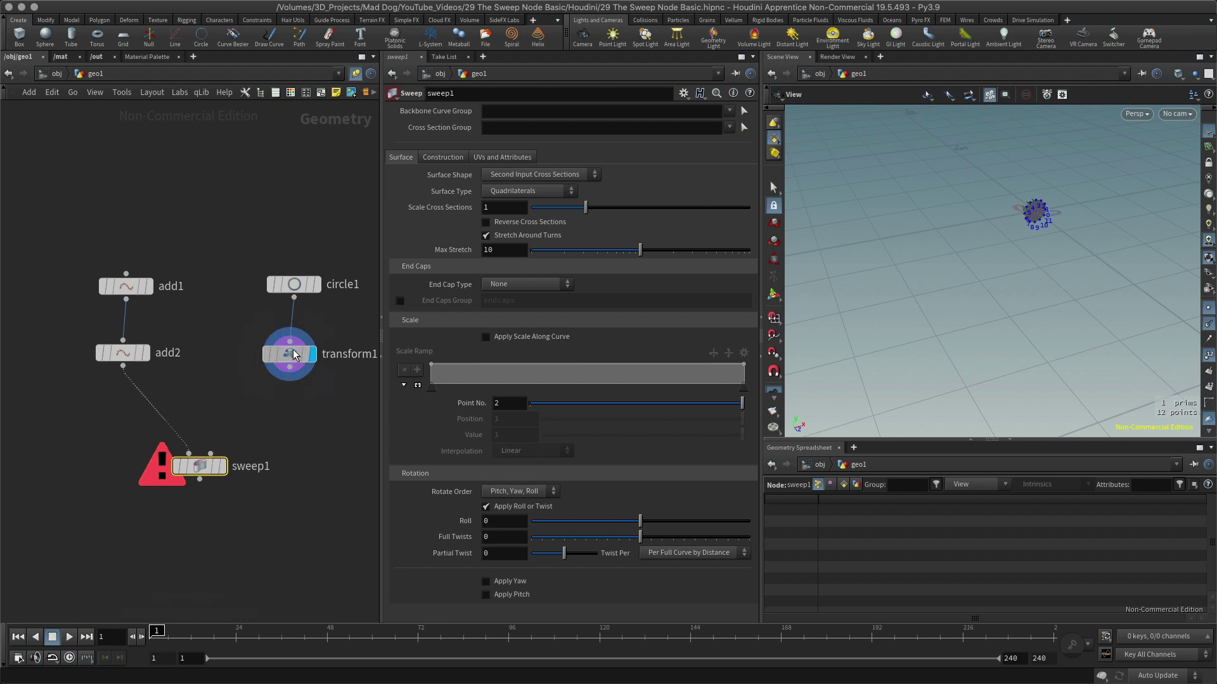
- Wire transform1 into sweep1's cross-section input and display the resulting tube
{"action": "left_click_drag", "start_coordinate": [290, 354], "coordinate": [285, 351]}
{"action": "left_click", "coordinate": [146, 353]}
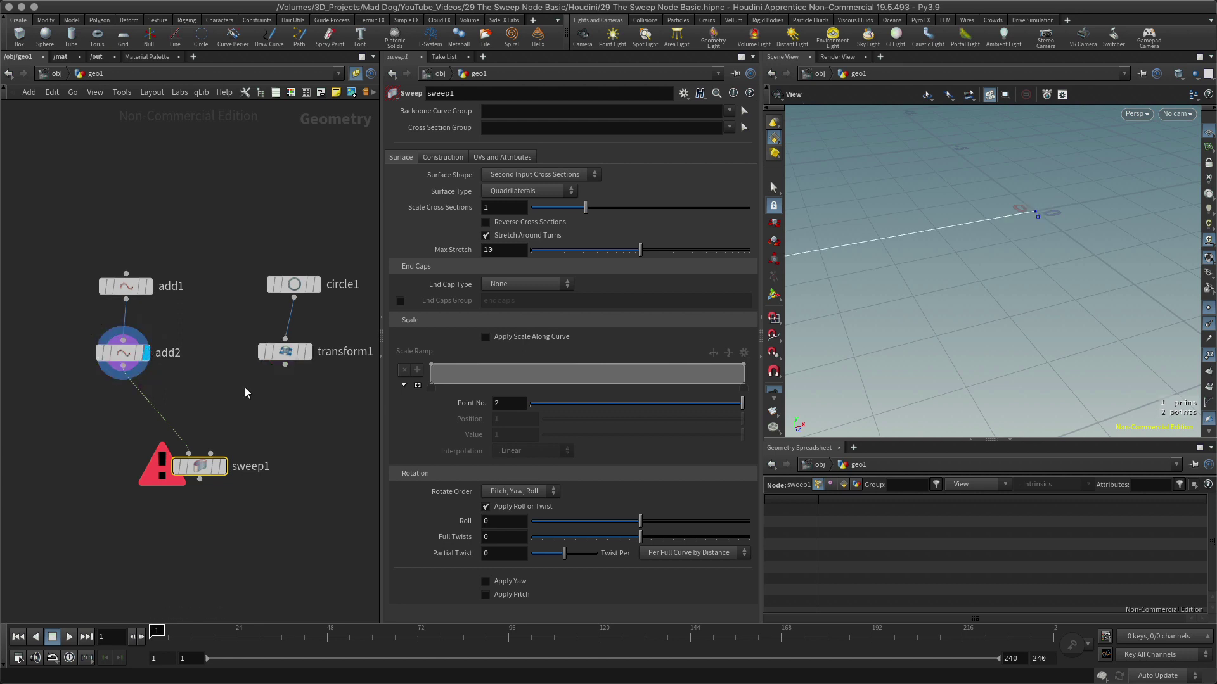
{"action": "left_click", "coordinate": [309, 352]}
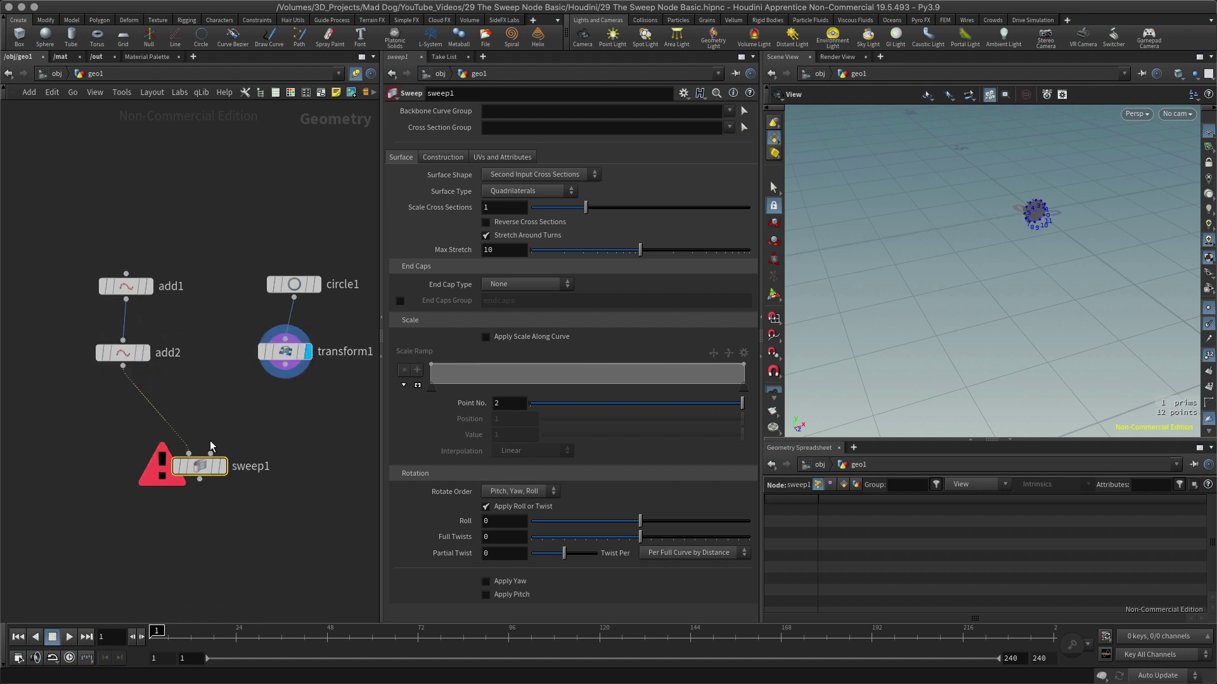
{"action": "left_click_drag", "start_coordinate": [211, 454], "coordinate": [280, 378]}
{"action": "left_click", "coordinate": [227, 467]}
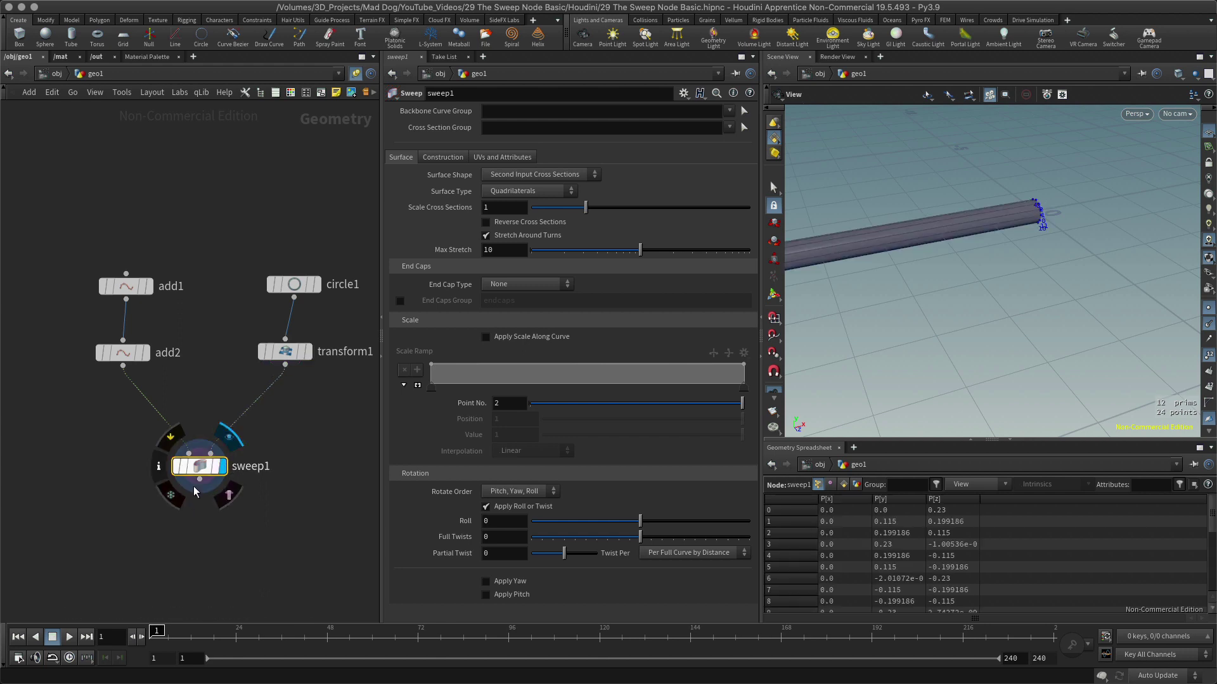
- Display only the scaled circle and turn off point markers in the viewport
{"action": "left_click_drag", "start_coordinate": [995, 298], "coordinate": [938, 355]}
{"action": "left_click", "coordinate": [311, 352]}
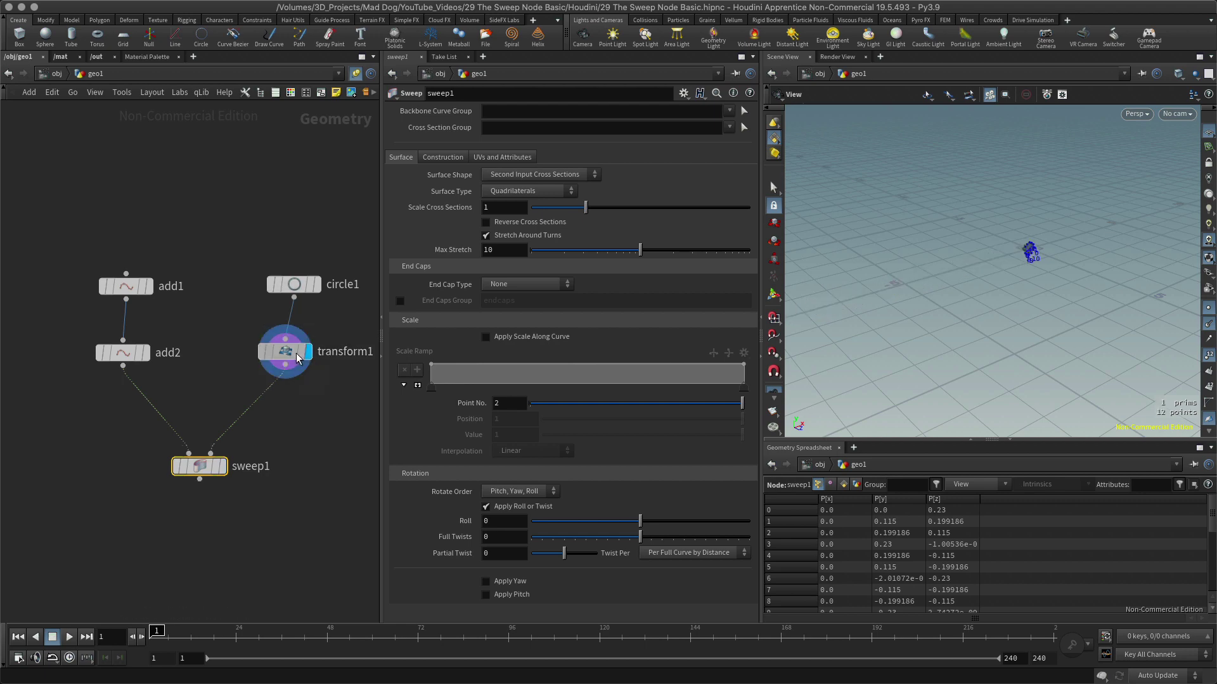
{"action": "left_click_drag", "start_coordinate": [983, 282], "coordinate": [1075, 253]}
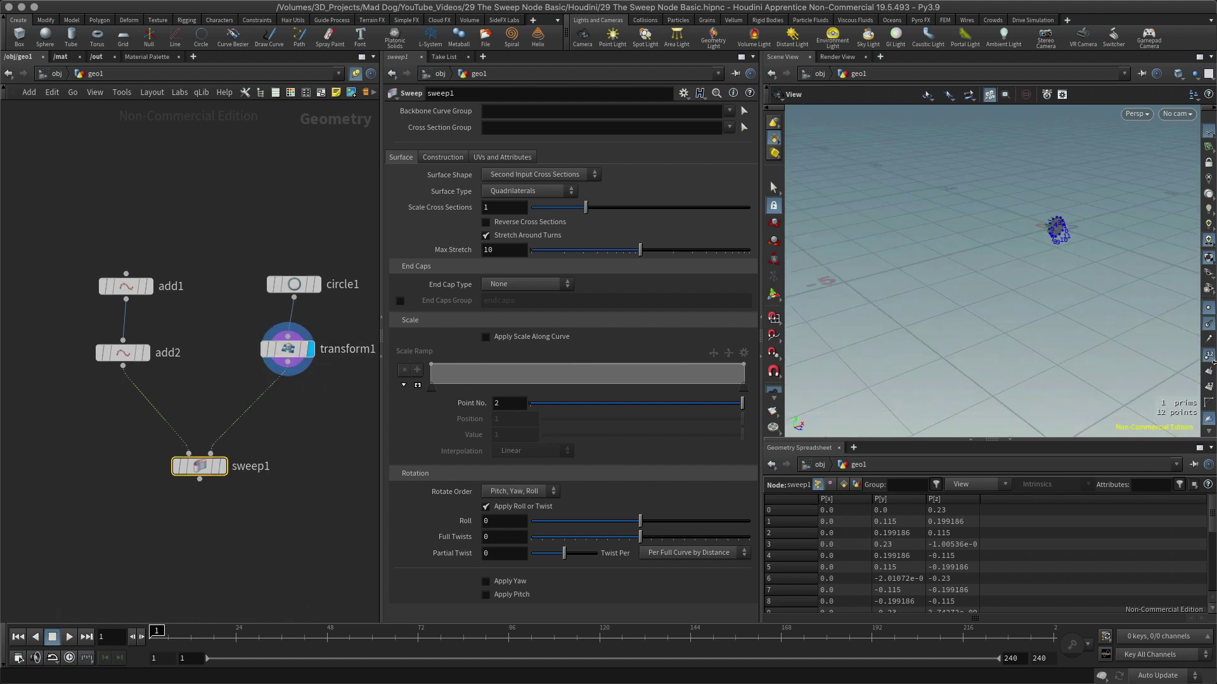
{"action": "left_click", "coordinate": [1208, 324]}
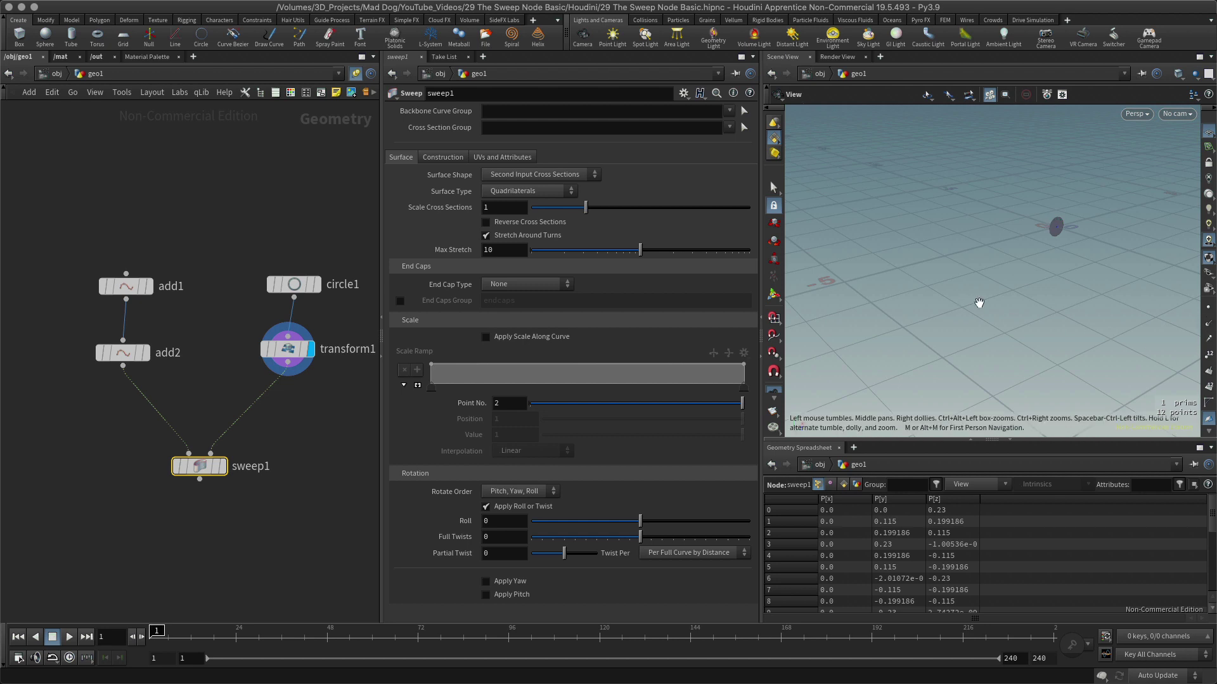
{"action": "middle_click_drag", "start_coordinate": [979, 303], "coordinate": [1016, 281]}
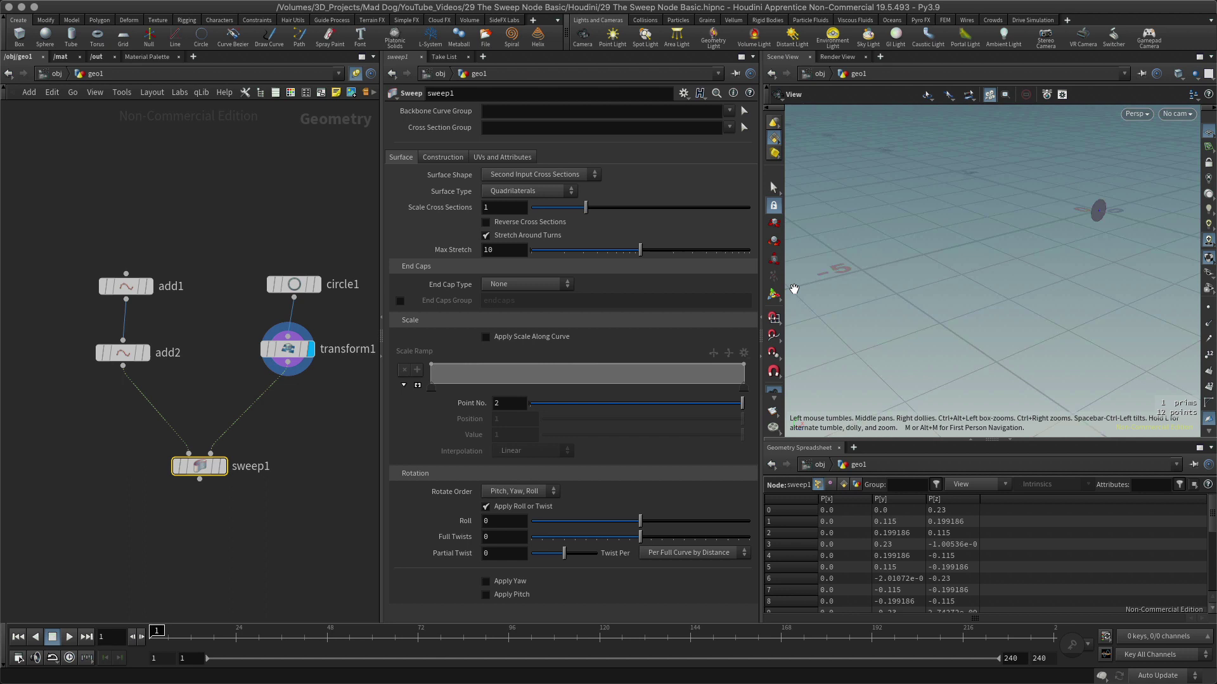
- Display sweep1's 12-primitive open tube and orbit until its open end faces the camera
{"action": "mouse_move", "coordinate": [168, 384]}
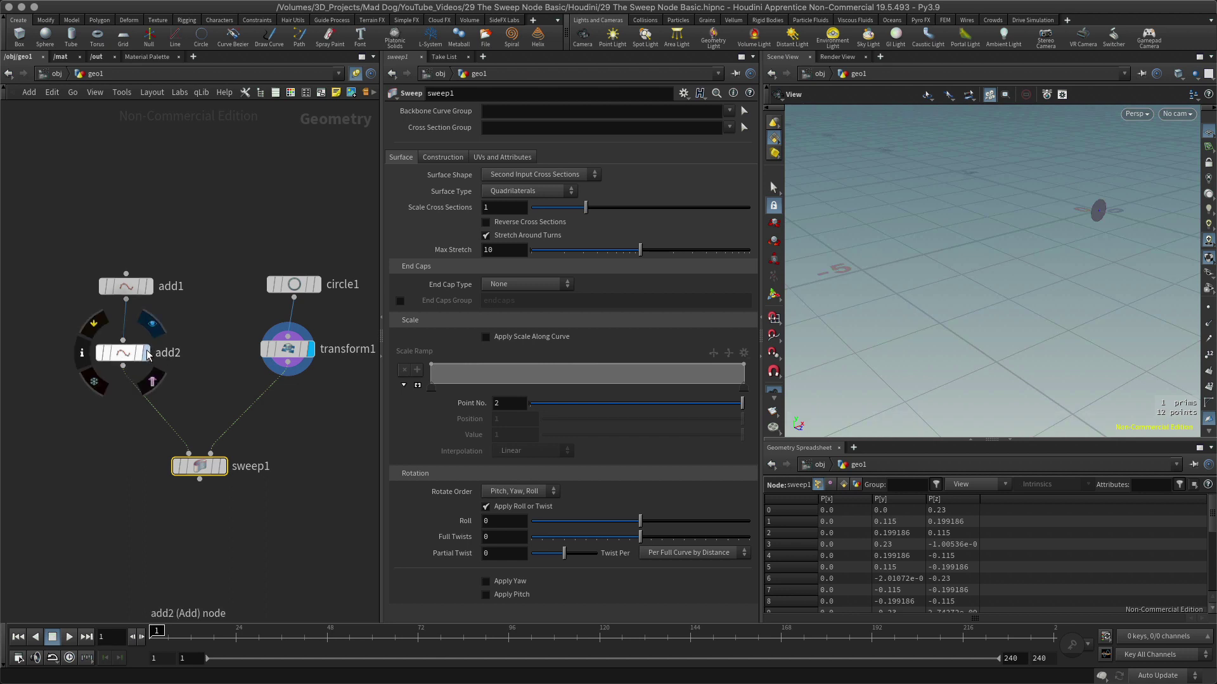
{"action": "left_click", "coordinate": [221, 465]}
{"action": "middle_click_drag", "start_coordinate": [991, 239], "coordinate": [1084, 253]}
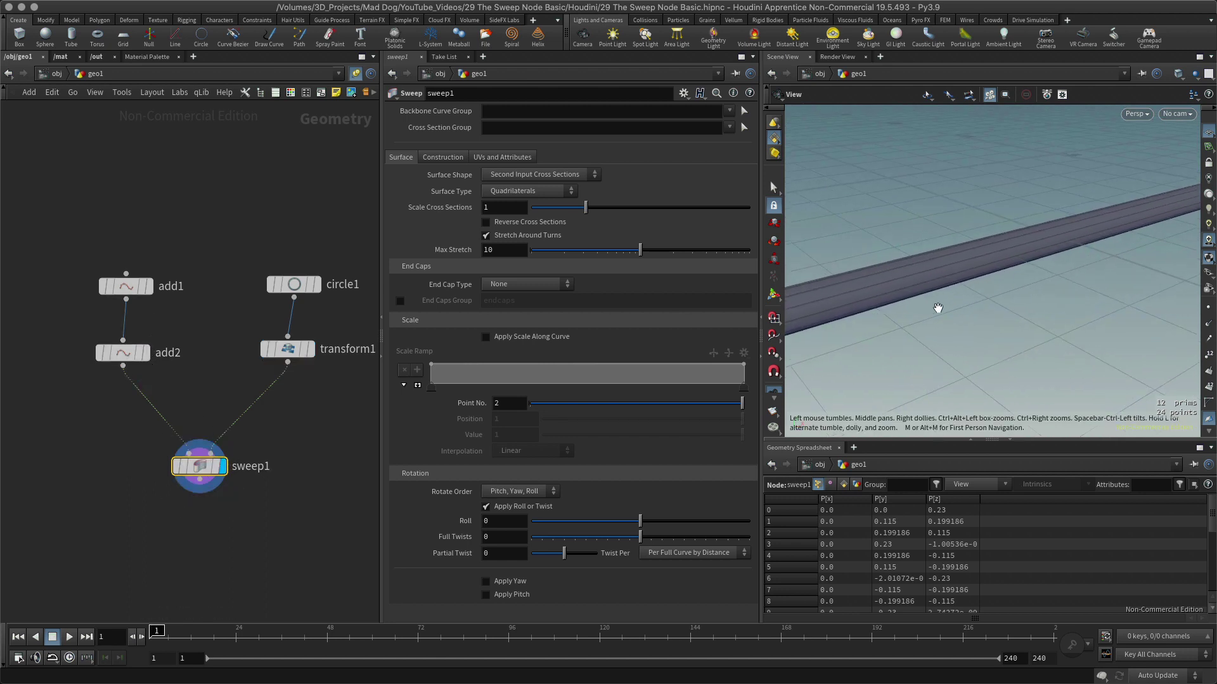
{"action": "left_click_drag", "start_coordinate": [1084, 253], "coordinate": [973, 295]}
{"action": "left_click_drag", "start_coordinate": [1054, 277], "coordinate": [967, 334]}
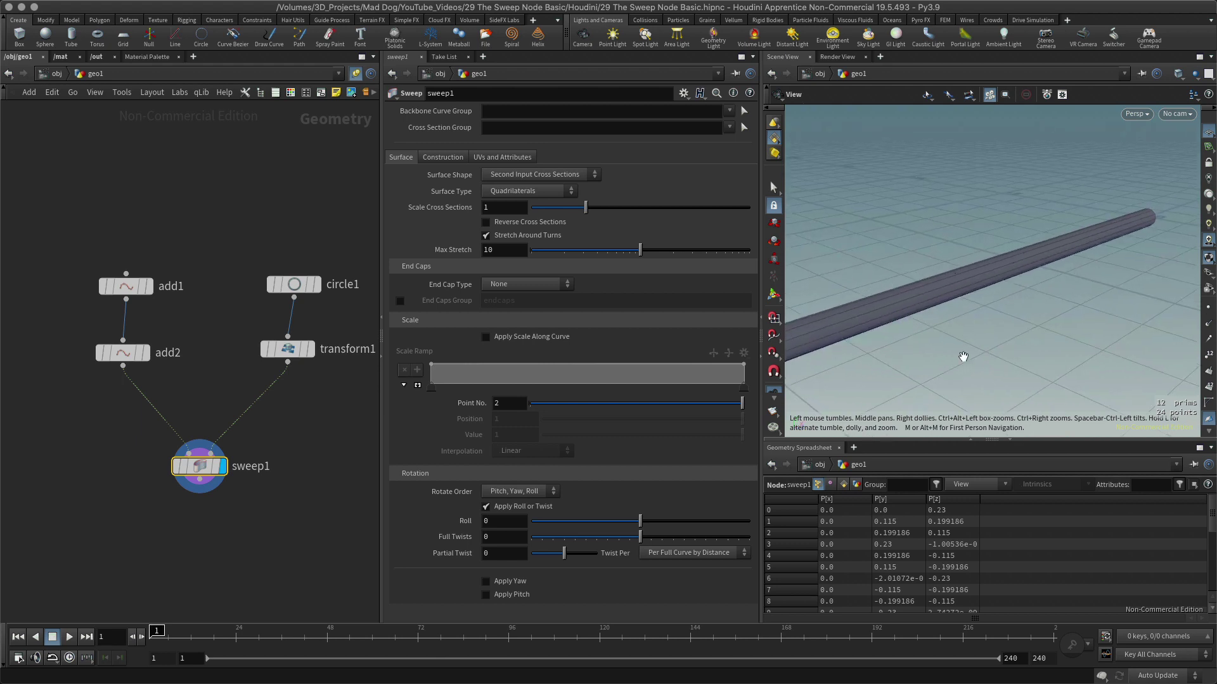
{"action": "left_click_drag", "start_coordinate": [964, 355], "coordinate": [1000, 327]}
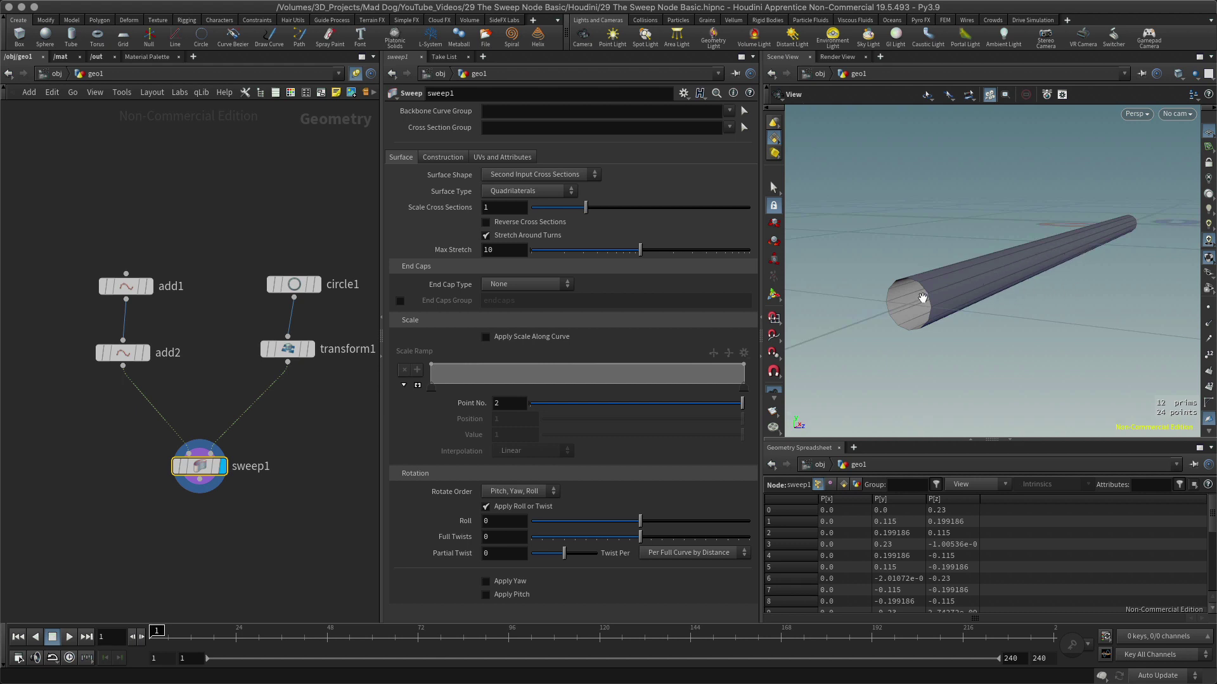
{"action": "left_click_drag", "start_coordinate": [1013, 308], "coordinate": [977, 308]}
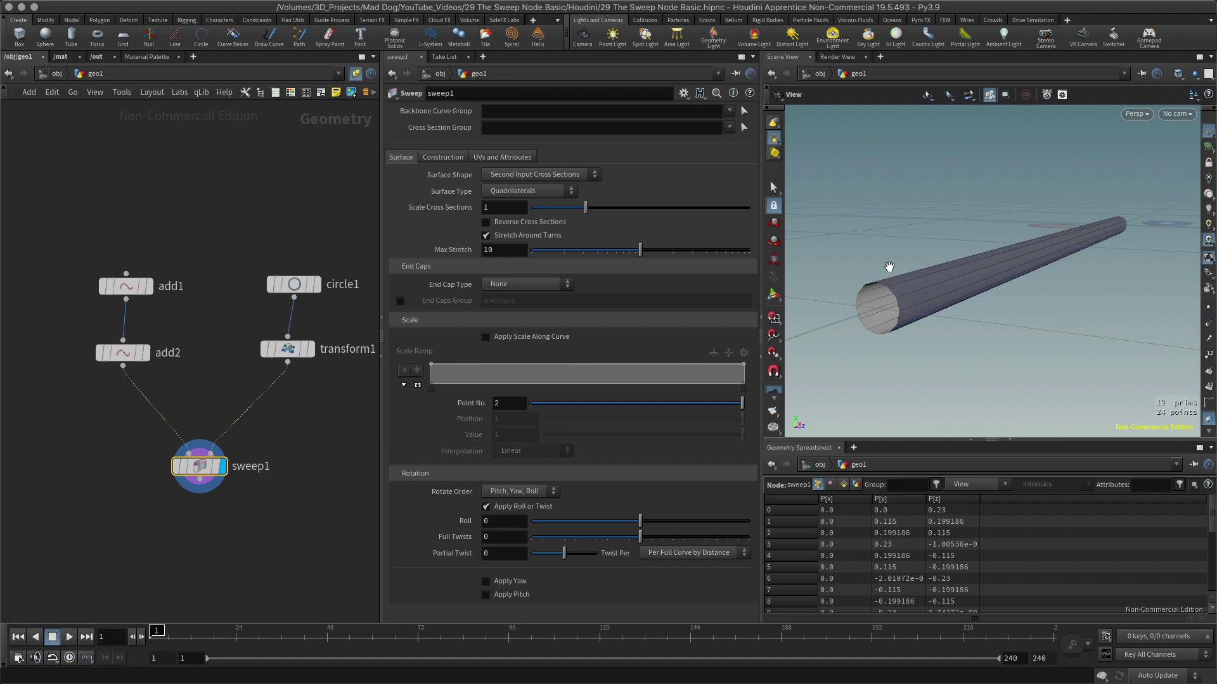
- Add a reverse1 node fed by sweep1, display the flipped tube, then reselect sweep1
{"action": "left_click", "coordinate": [185, 540]}
{"action": "key", "text": "Tab"}
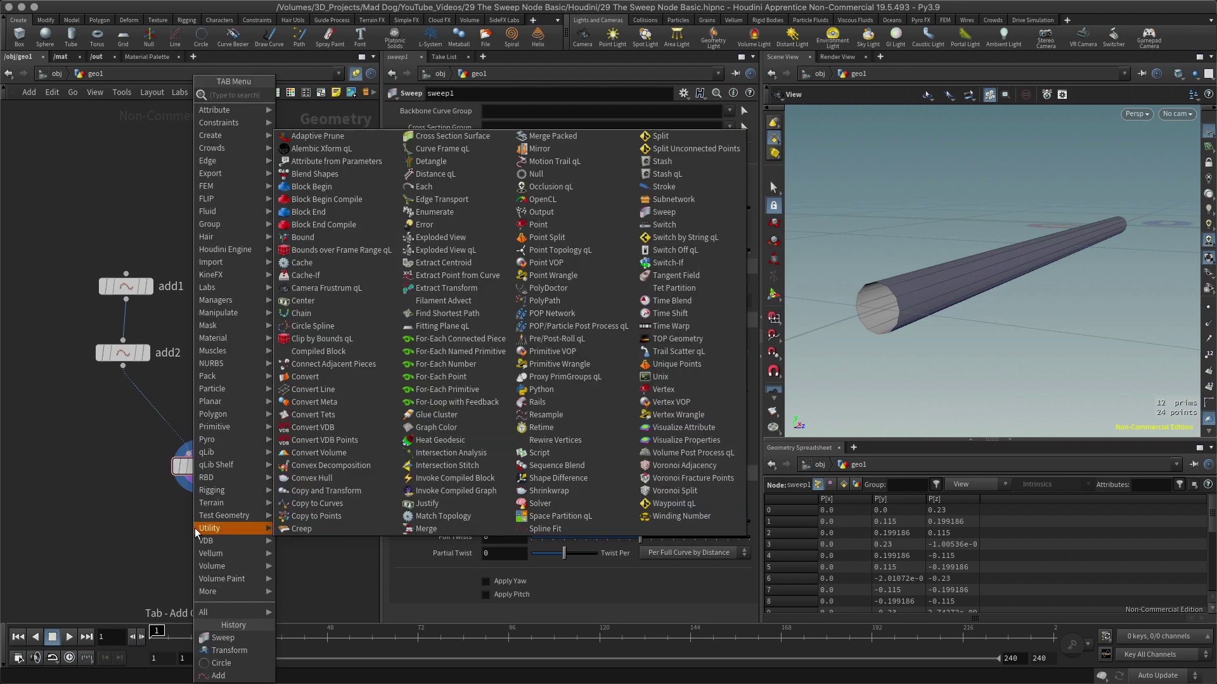
{"action": "type", "text": "rev"}
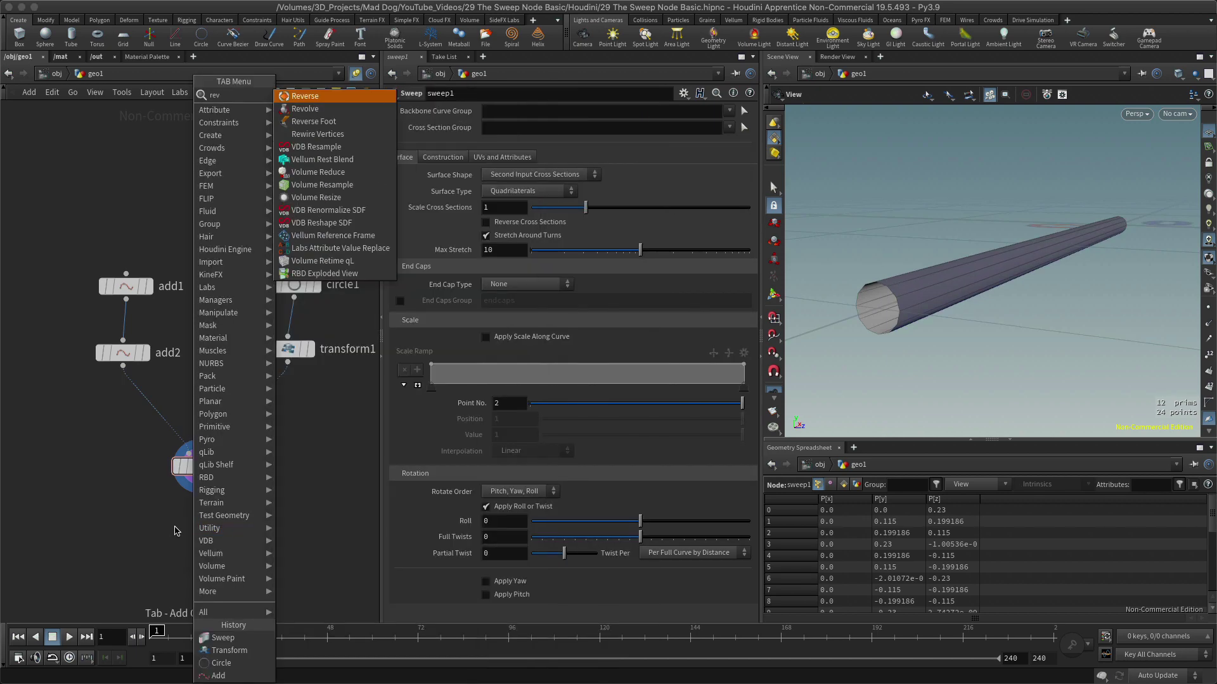
{"action": "left_click", "coordinate": [305, 96]}
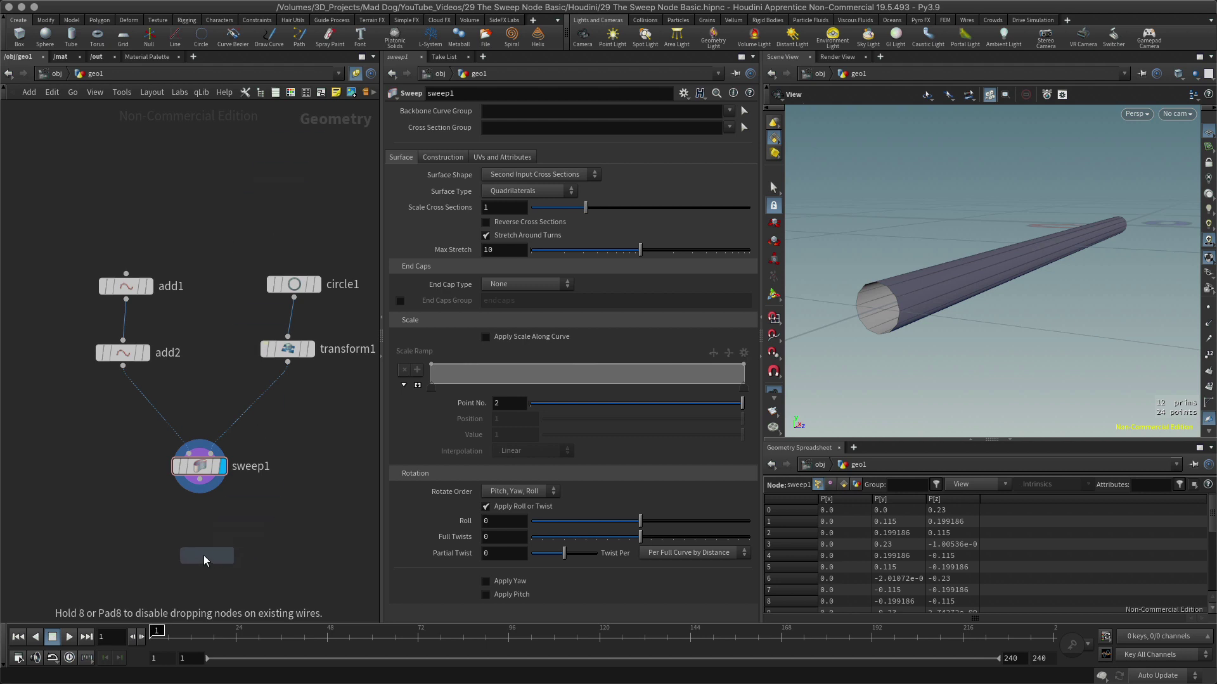
{"action": "left_click", "coordinate": [203, 540]}
{"action": "left_click_drag", "start_coordinate": [208, 487], "coordinate": [243, 544]}
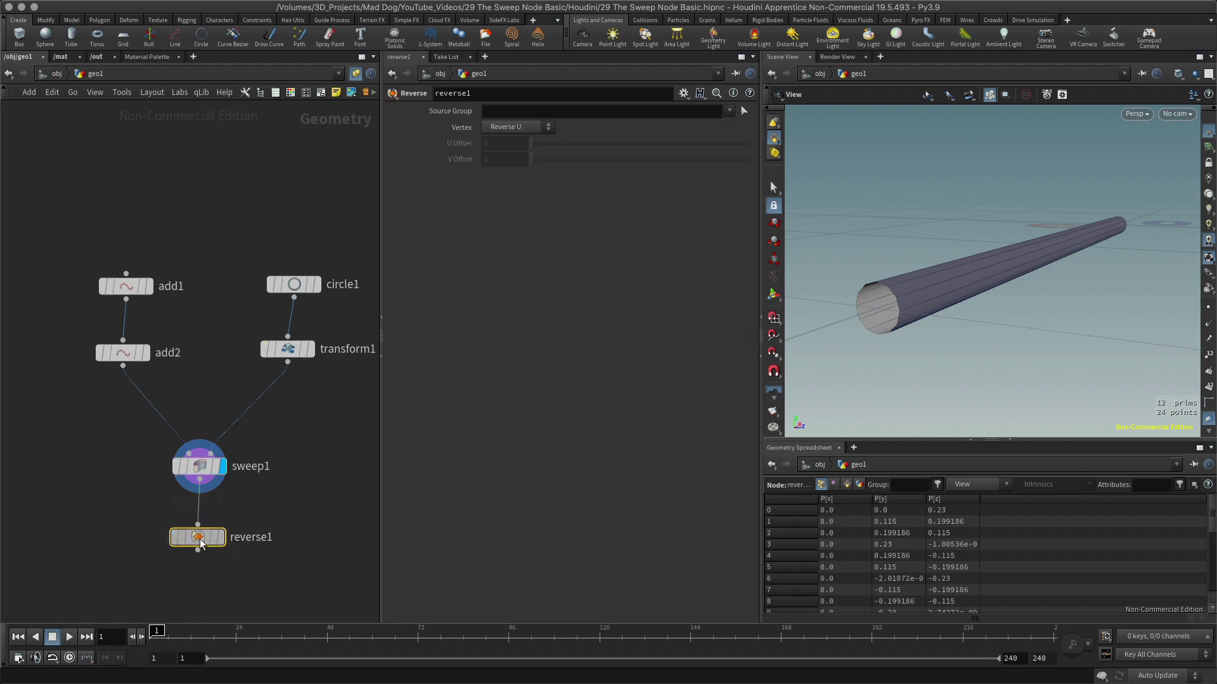
{"action": "left_click", "coordinate": [222, 534]}
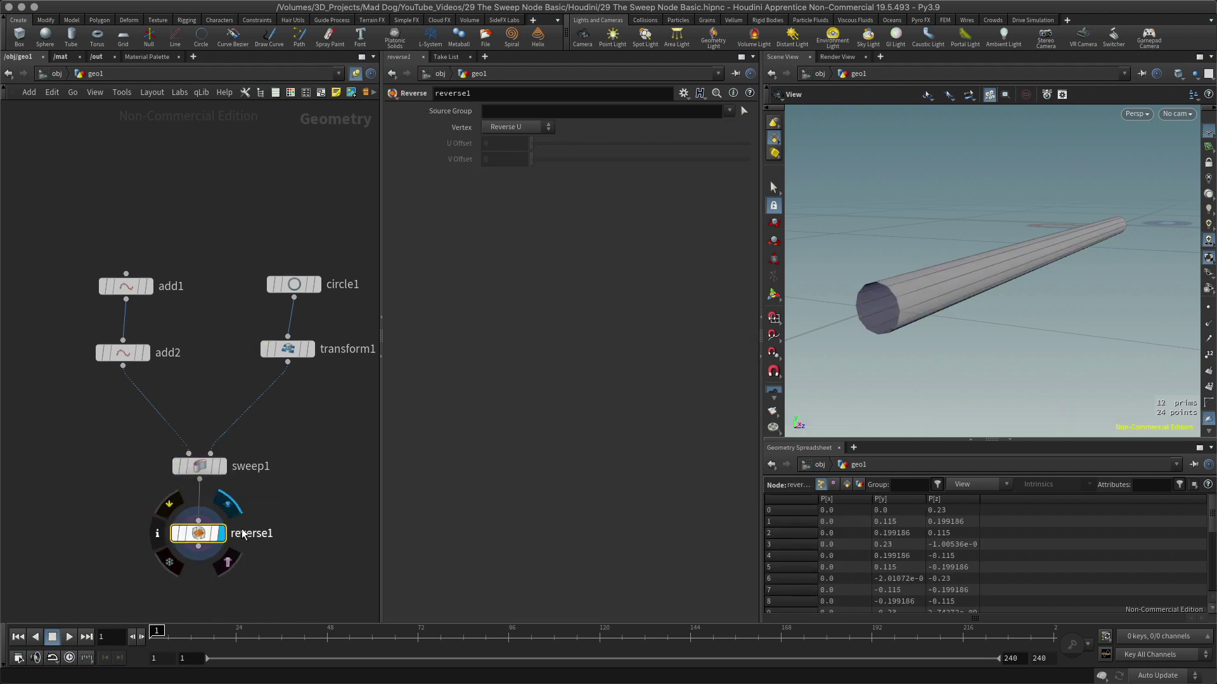
{"action": "mouse_move", "coordinate": [969, 313]}
{"action": "left_mouse_down"}
{"action": "mouse_move", "coordinate": [855, 330]}
{"action": "mouse_move", "coordinate": [958, 314]}
{"action": "mouse_move", "coordinate": [950, 303]}
{"action": "left_mouse_up"}
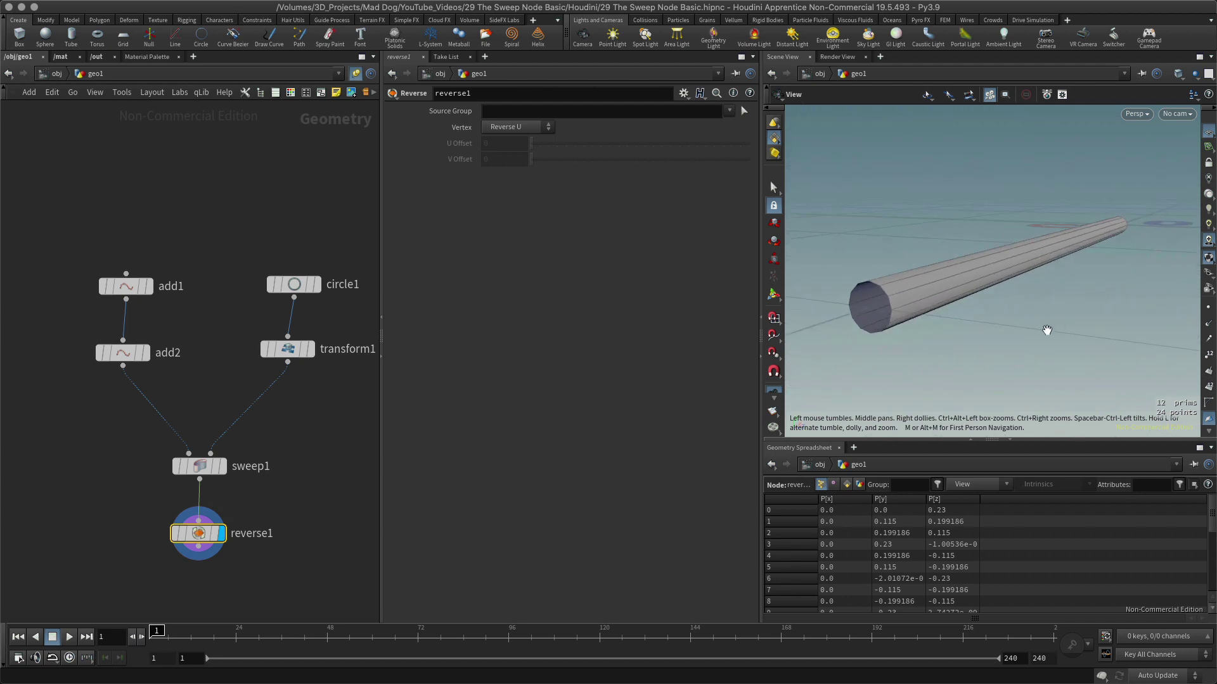
{"action": "left_click_drag", "start_coordinate": [1047, 330], "coordinate": [1038, 329]}
{"action": "left_click_drag", "start_coordinate": [958, 318], "coordinate": [982, 324]}
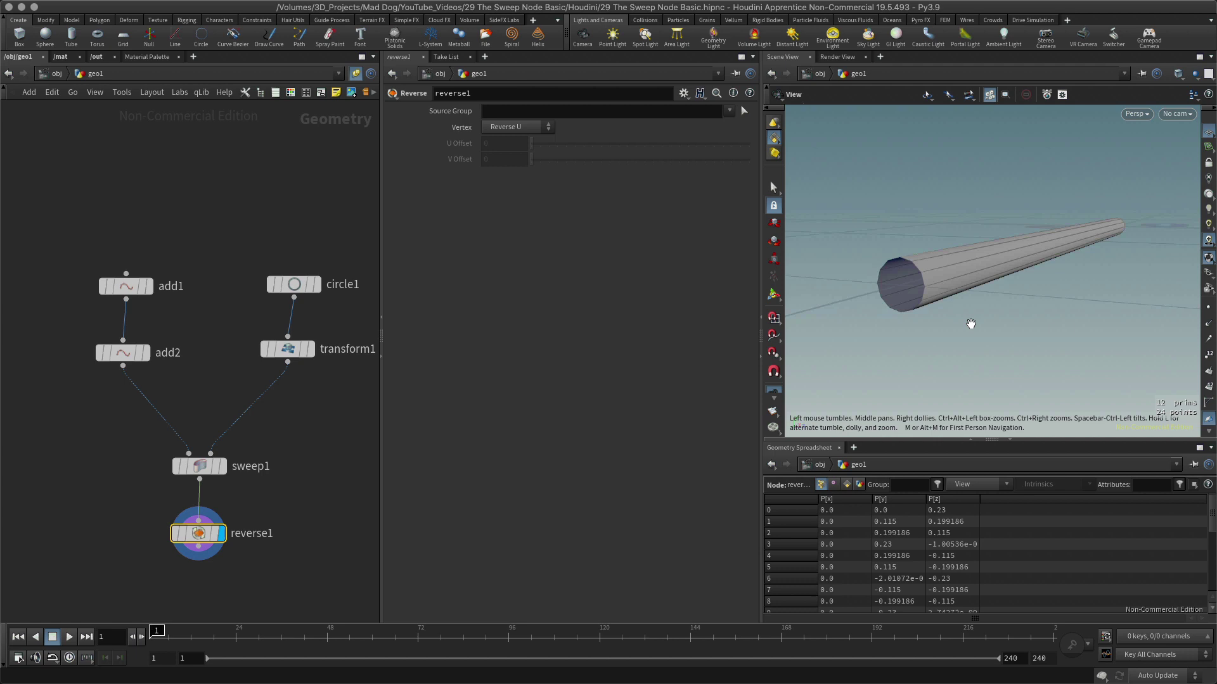
{"action": "left_click", "coordinate": [198, 467]}
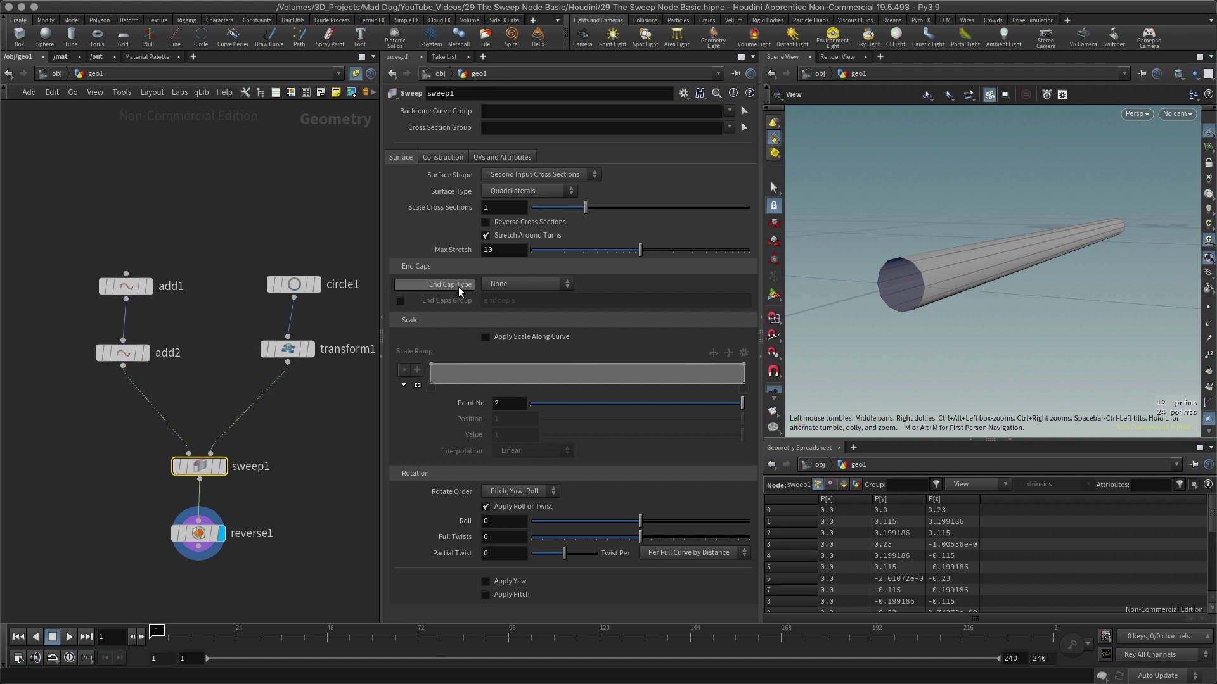
- Set sweep1's End Cap Type to Single Polygon and view the capped tube
{"action": "left_click", "coordinate": [540, 282]}
{"action": "left_click", "coordinate": [540, 311]}
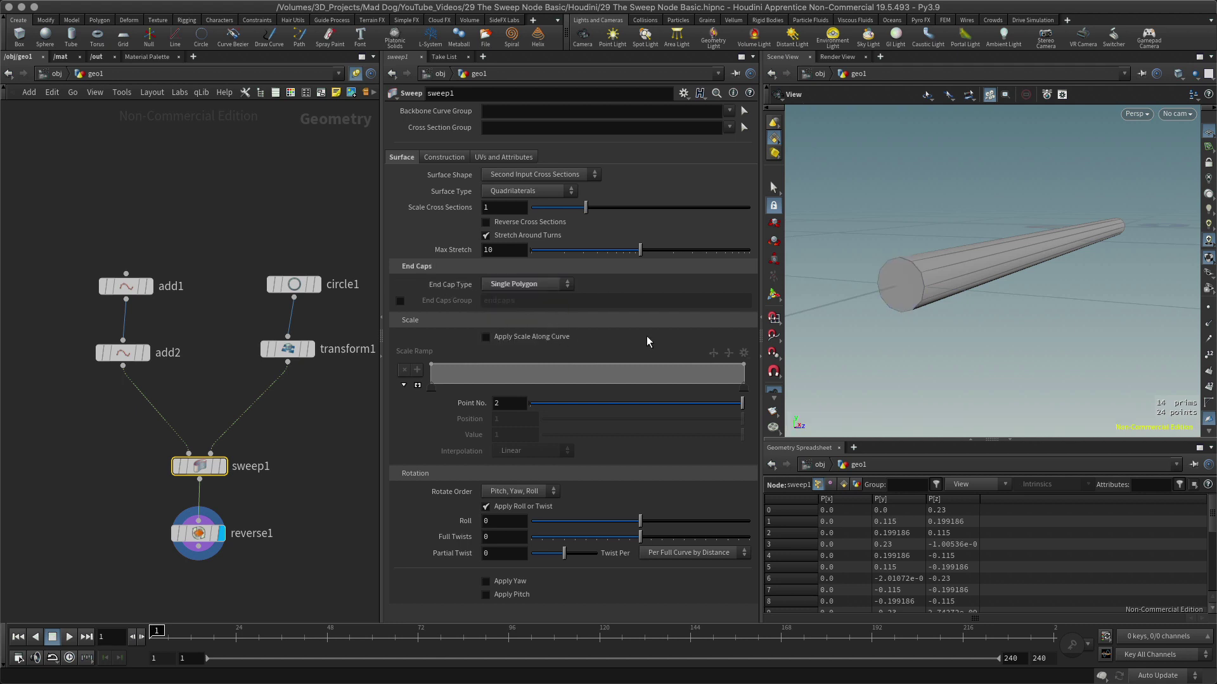
{"action": "scroll", "coordinate": [1069, 332], "scroll_direction": "up", "scroll_amount": 5}
{"action": "left_click_drag", "start_coordinate": [1070, 332], "coordinate": [945, 344]}
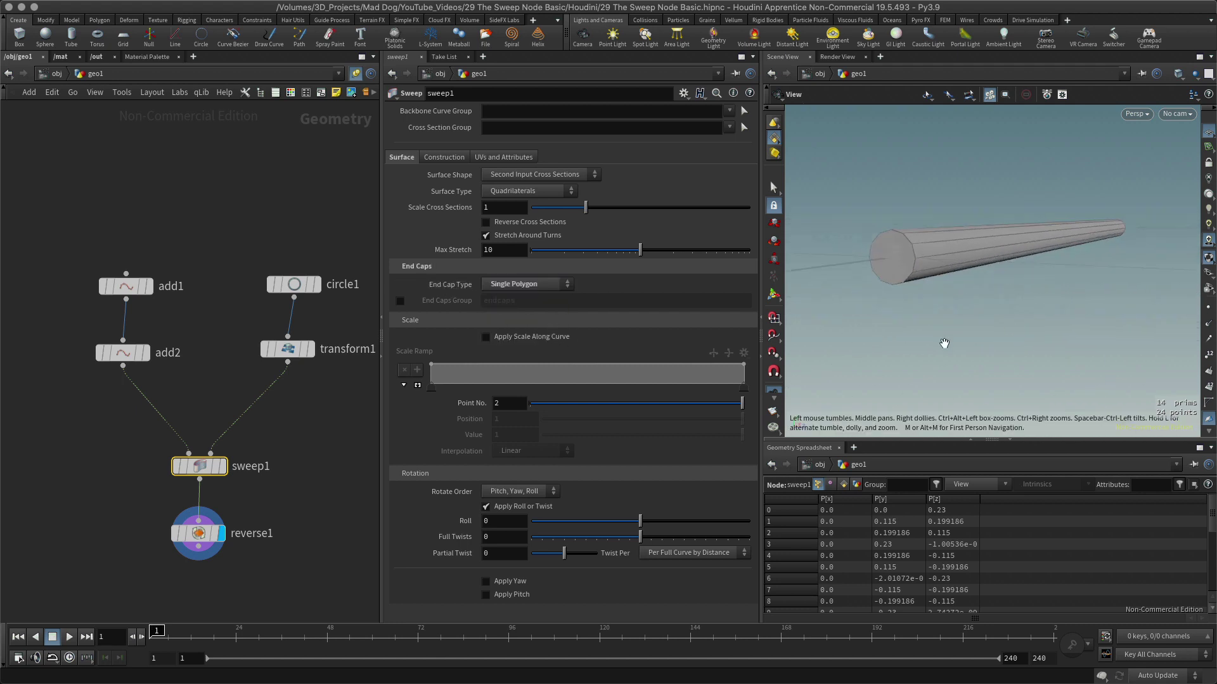
- Switch to Grid end caps with End Cap Scale 0 and 3 cap divisions
{"action": "left_click", "coordinate": [548, 283]}
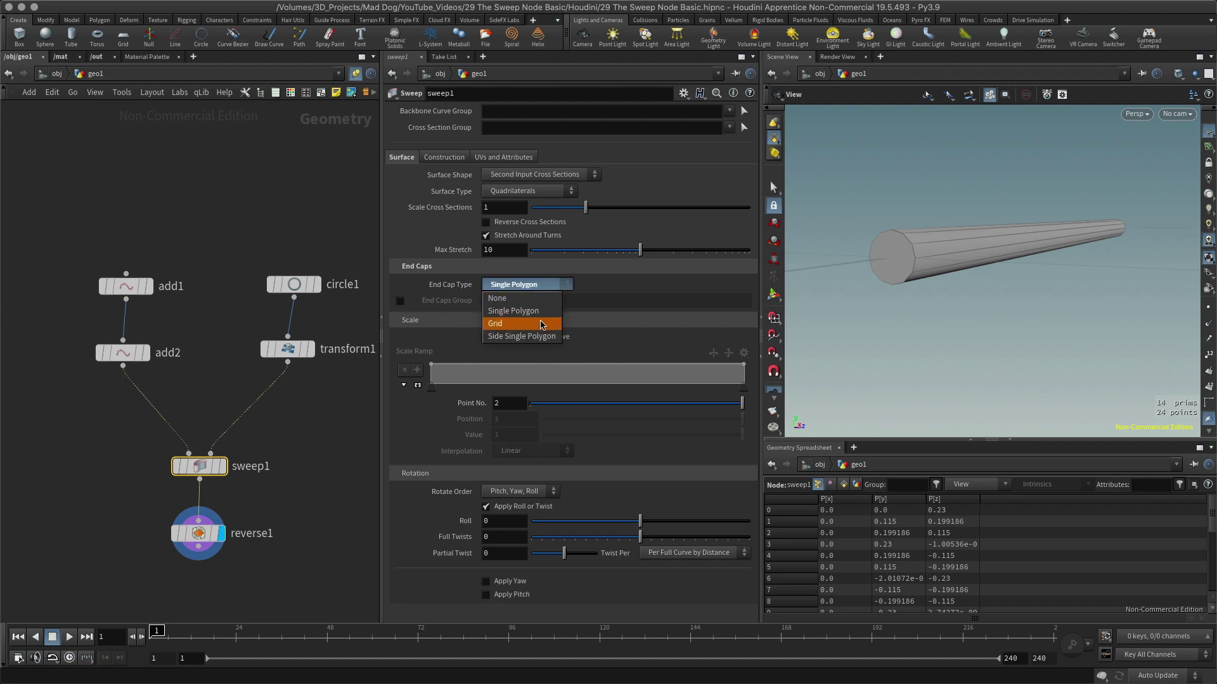
{"action": "left_click", "coordinate": [500, 323]}
{"action": "left_click_drag", "start_coordinate": [1005, 297], "coordinate": [960, 271]}
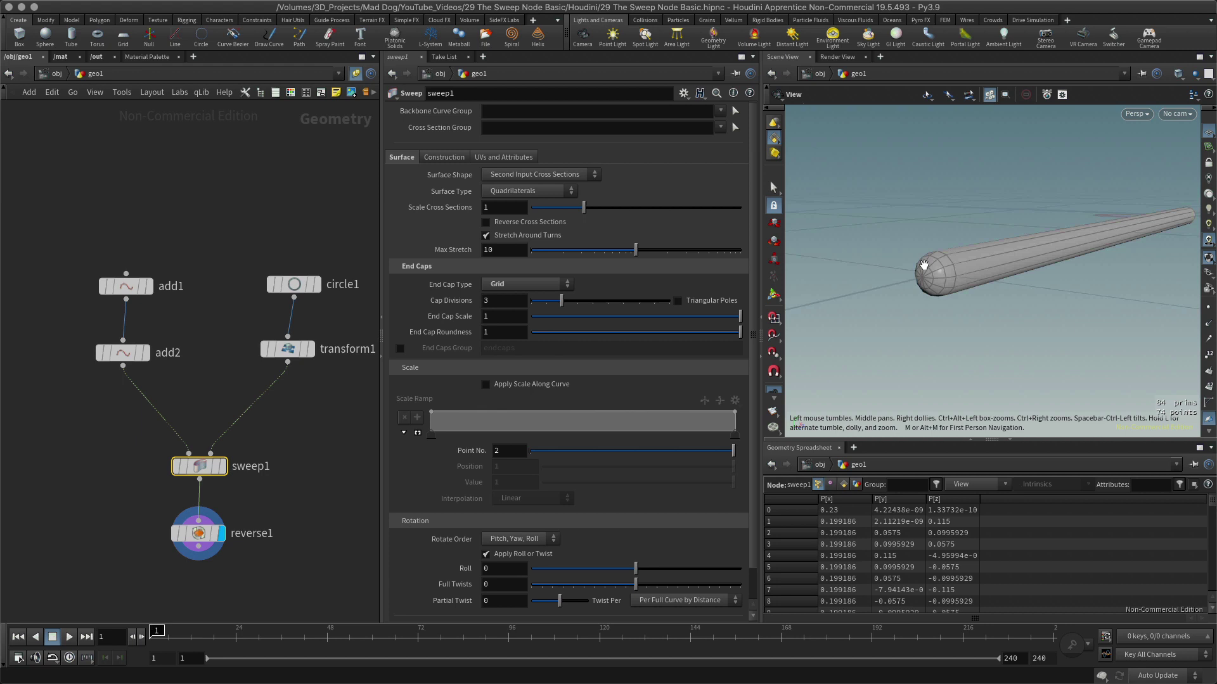
{"action": "left_click_drag", "start_coordinate": [985, 328], "coordinate": [1073, 306]}
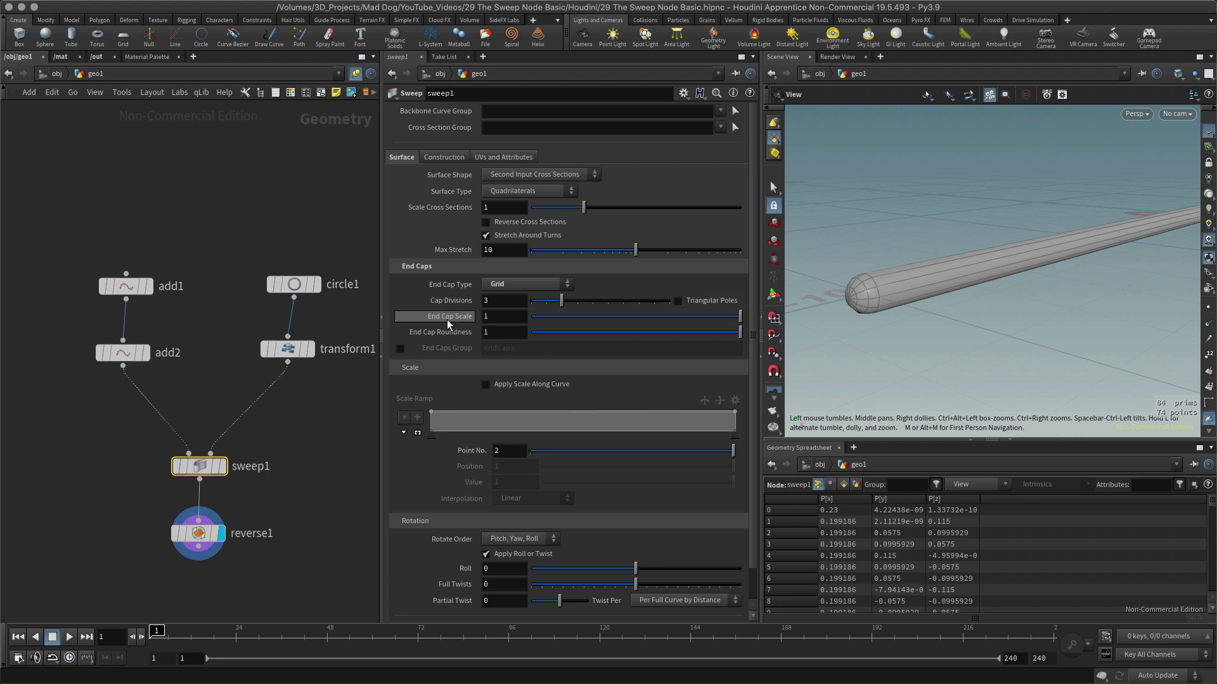
{"action": "left_click_drag", "start_coordinate": [739, 317], "coordinate": [511, 315]}
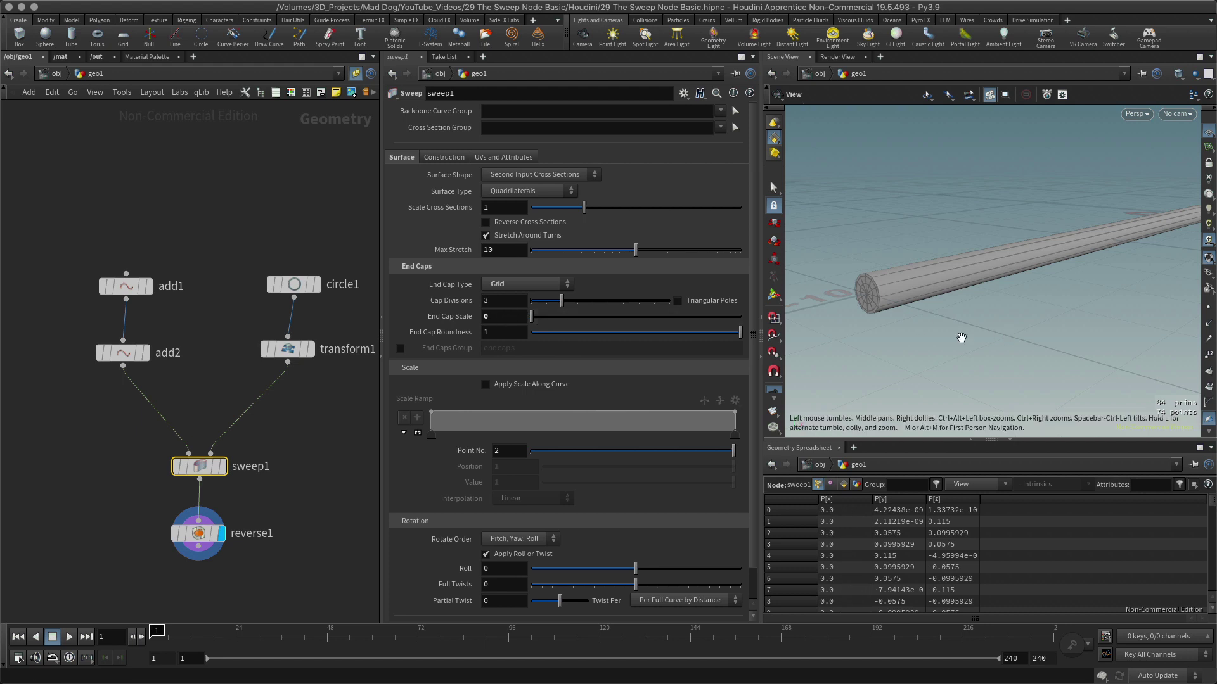
{"action": "left_click_drag", "start_coordinate": [960, 339], "coordinate": [983, 366]}
{"action": "scroll", "coordinate": [983, 366], "scroll_direction": "up", "scroll_amount": 5}
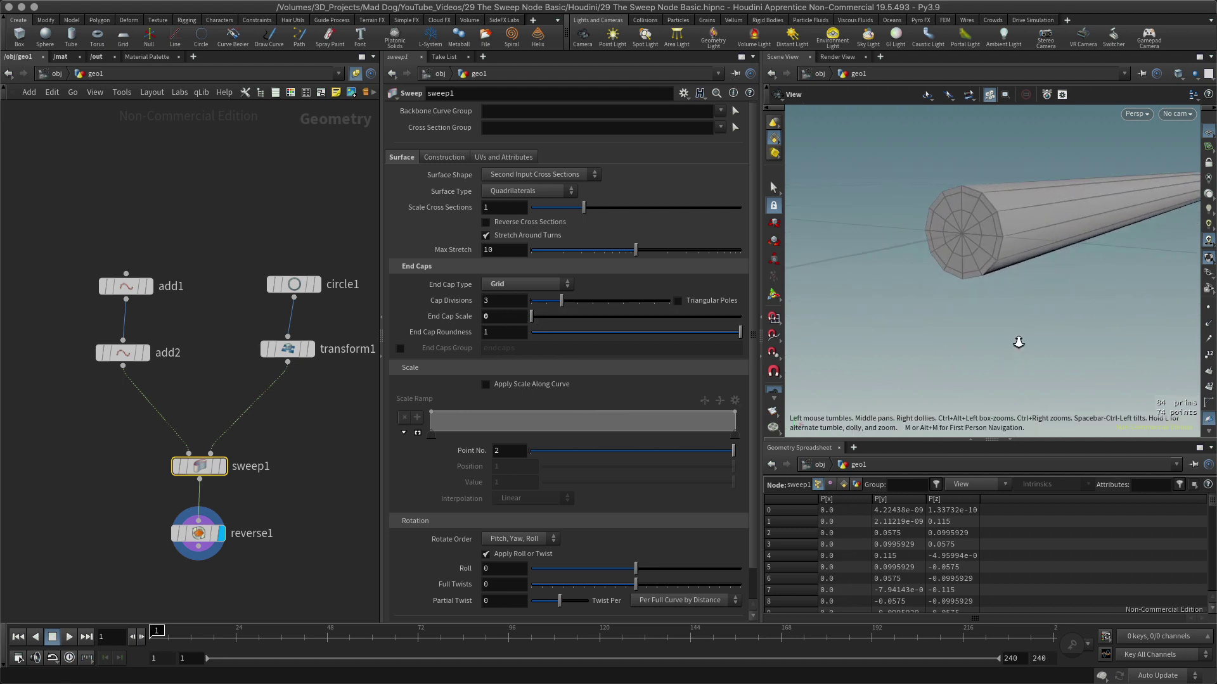
{"action": "middle_click_drag", "start_coordinate": [947, 342], "coordinate": [970, 243]}
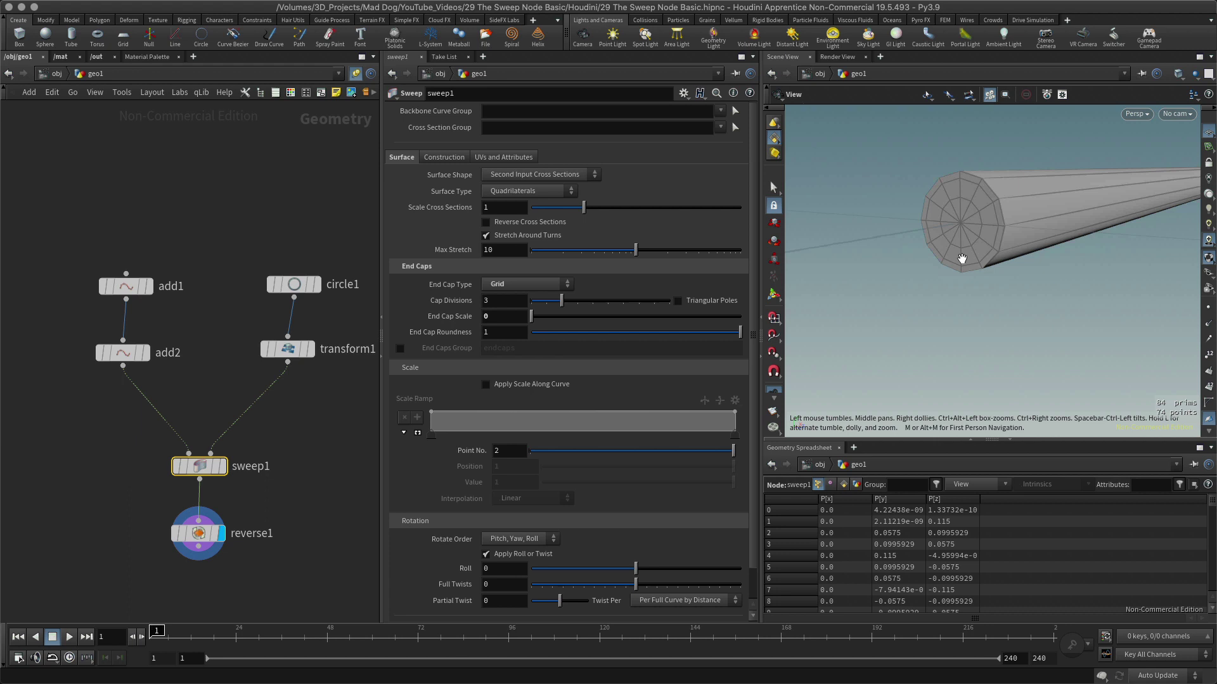
{"action": "left_click_drag", "start_coordinate": [569, 298], "coordinate": [531, 283]}
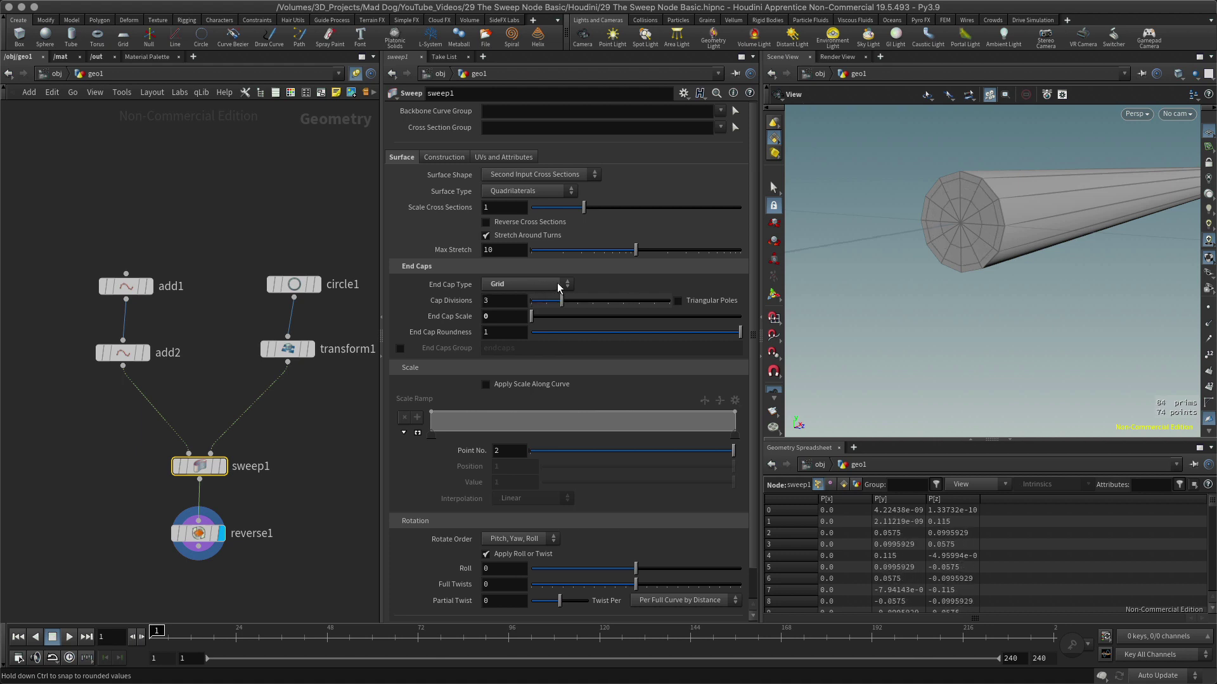
- Return sweep1's End Cap Type to Single Polygon and zoom out on the 14-primitive tube
{"action": "left_click", "coordinate": [555, 280]}
{"action": "left_click", "coordinate": [543, 309]}
{"action": "right_click_drag", "start_coordinate": [1124, 288], "coordinate": [1035, 288]}
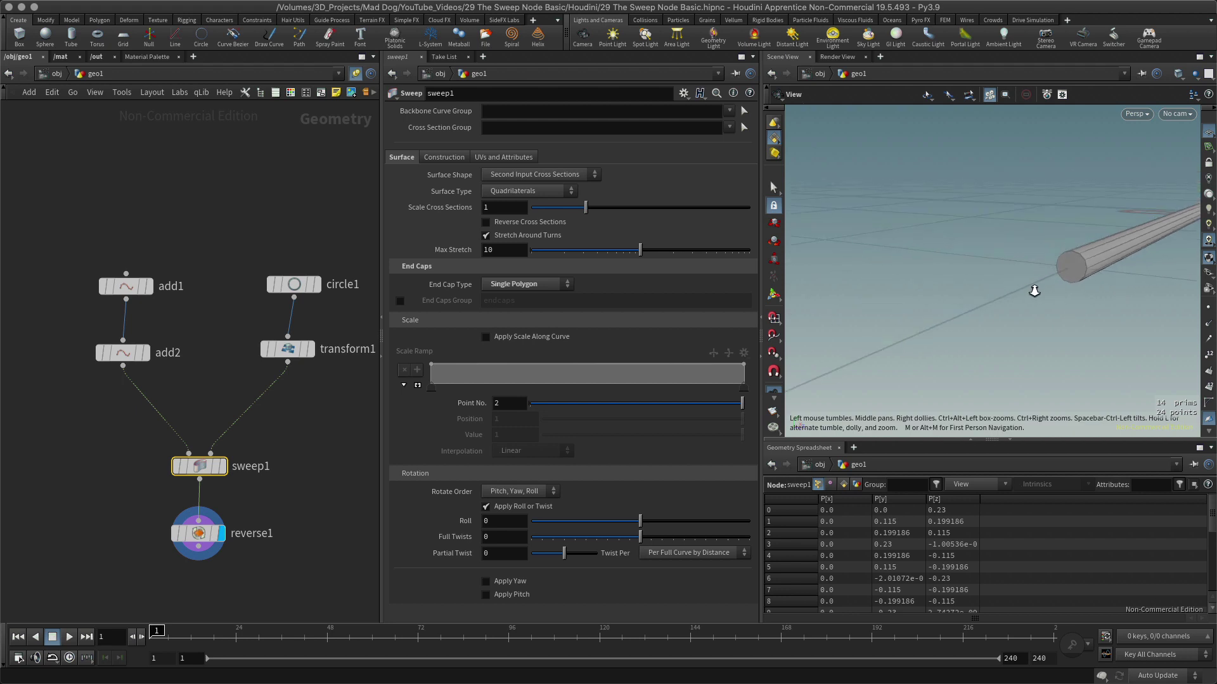
{"action": "left_click_drag", "start_coordinate": [1081, 277], "coordinate": [1069, 299]}
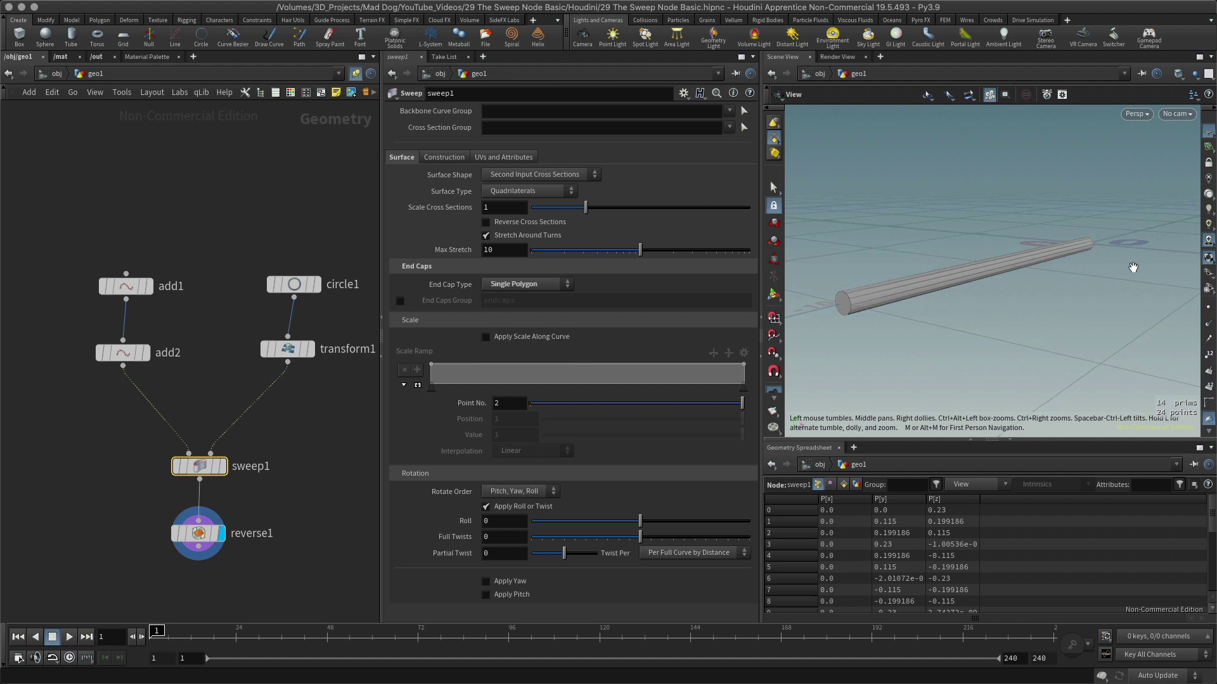